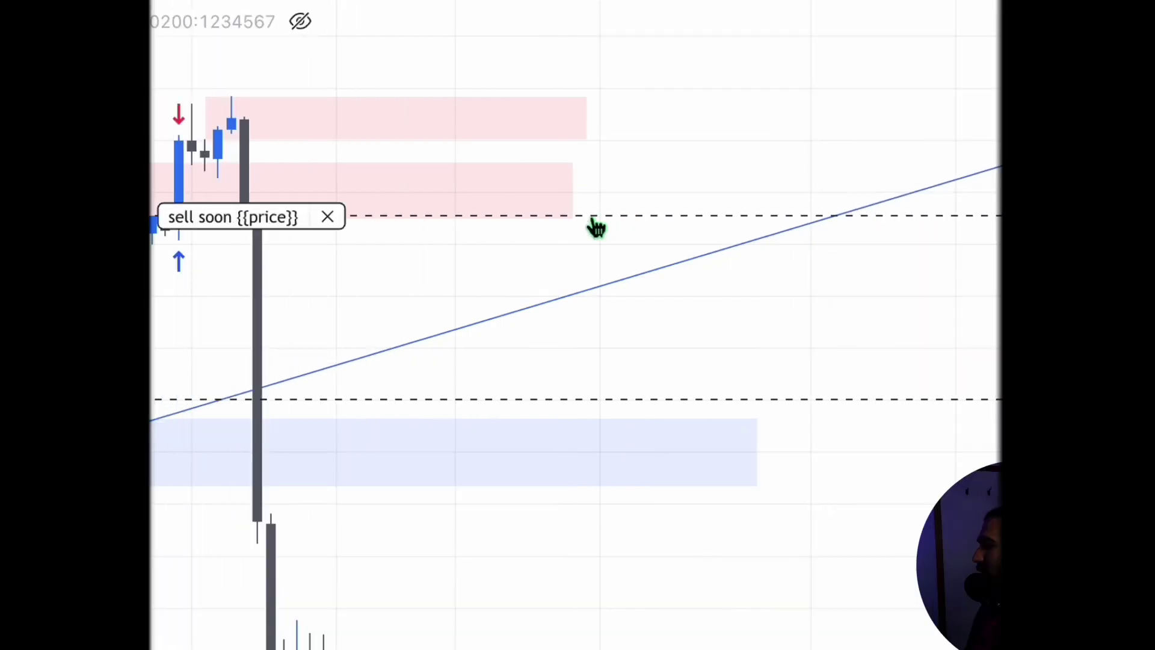
Open the 'sell soon {{price}}' chart alert label in Edit Alert.
double_click(232, 224)
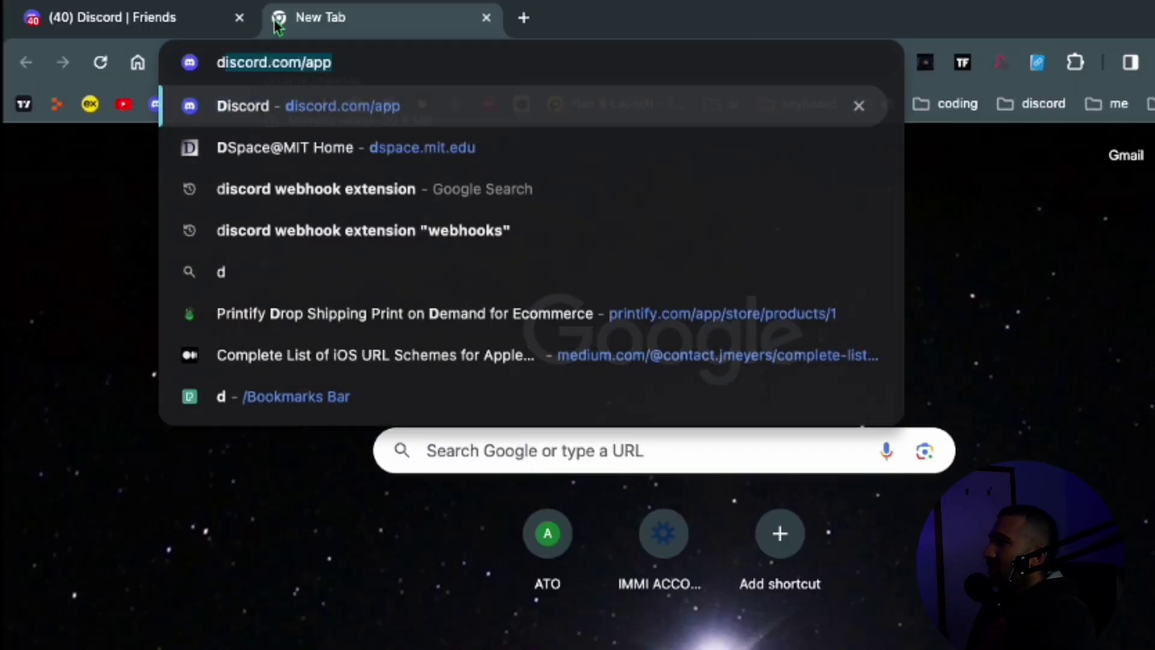
Search 'discord webhook extension' in Chrome and open the Discord Webhook Extension store page.
type("isco")
key("Down")
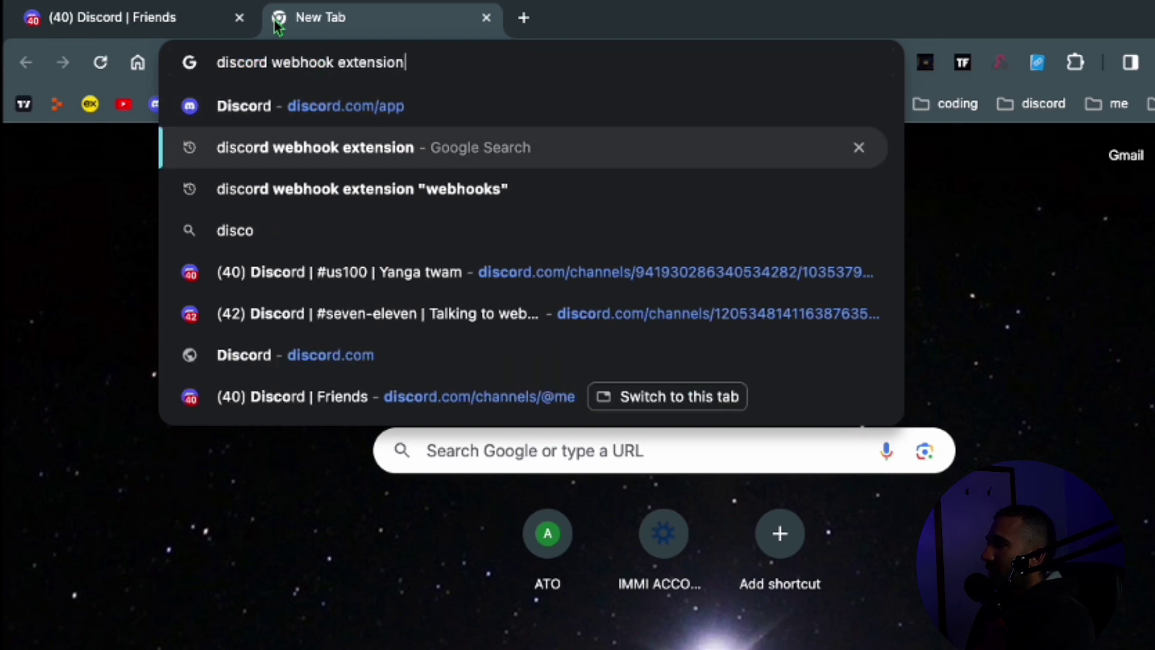
key("Return")
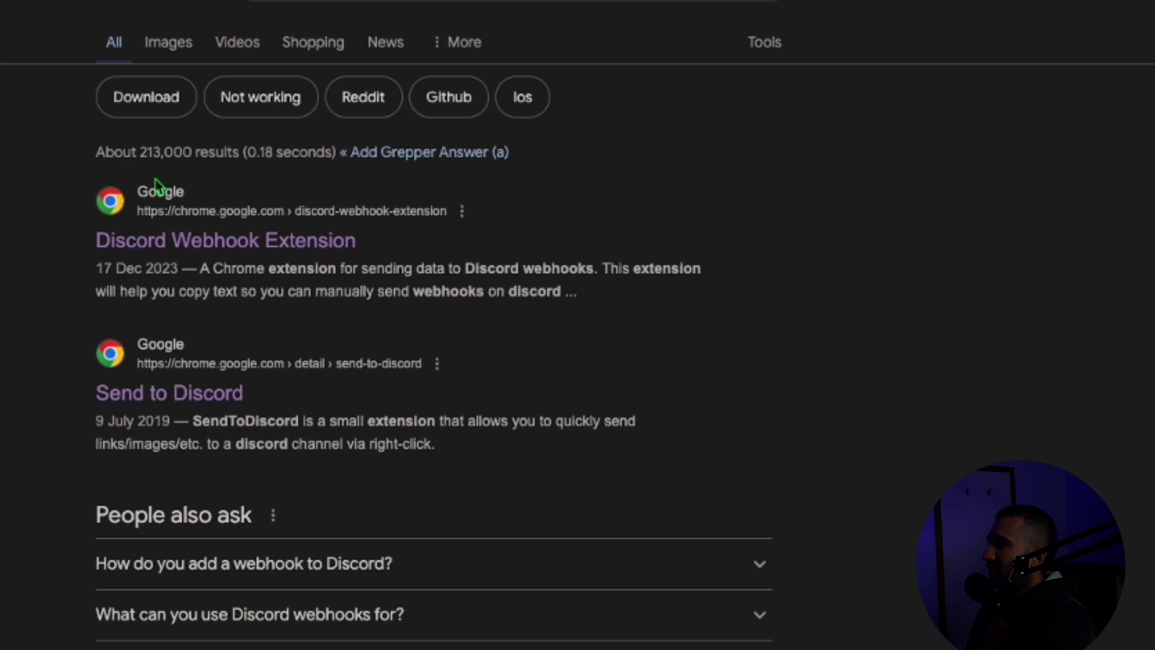
left_click_drag(97, 274, 155, 282)
left_click(220, 257)
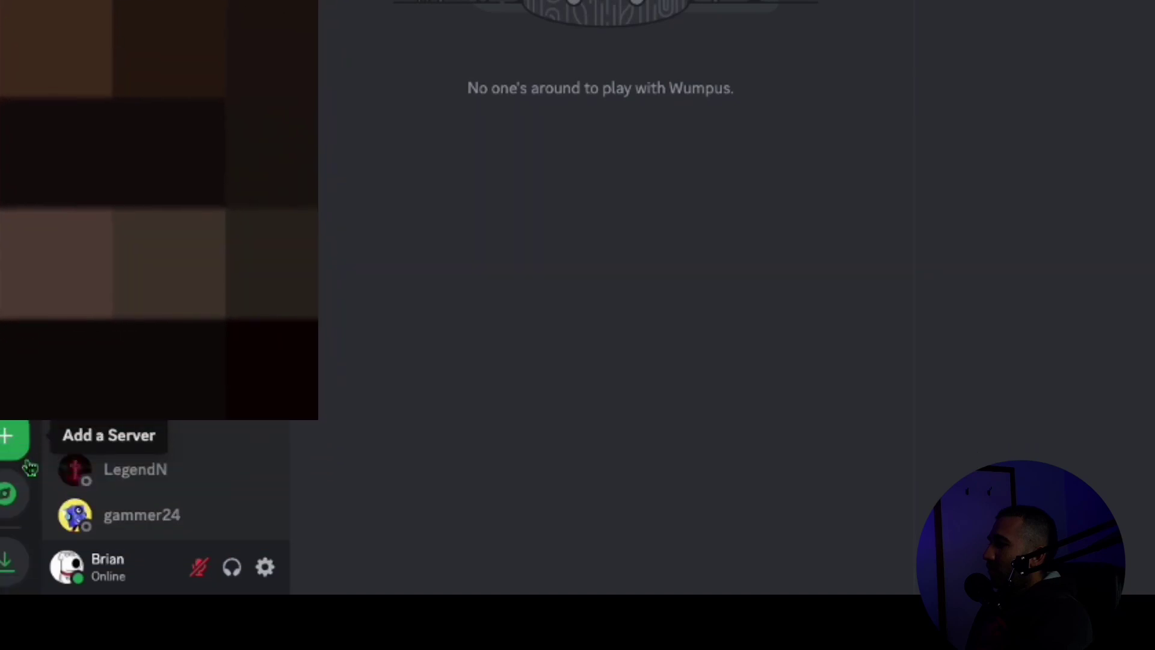
Create a Discord server from scratch, for me and my friends, named 'tradingview alerts'.
left_click(10, 434)
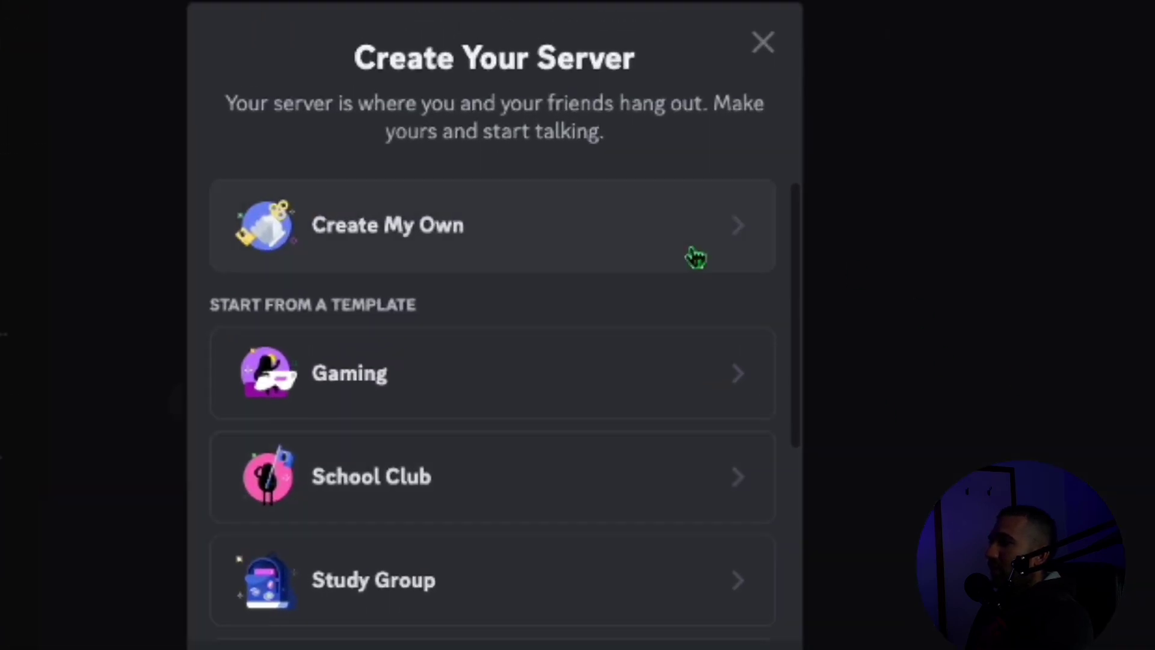
left_click(634, 261)
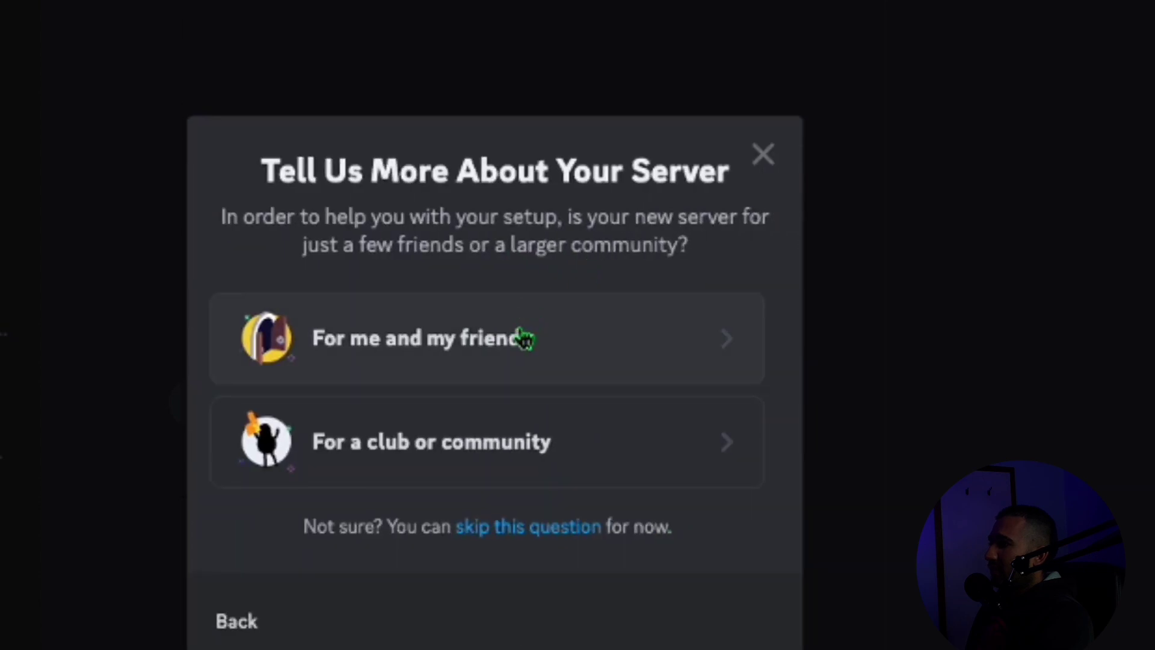
left_click(523, 337)
triple_click(452, 480)
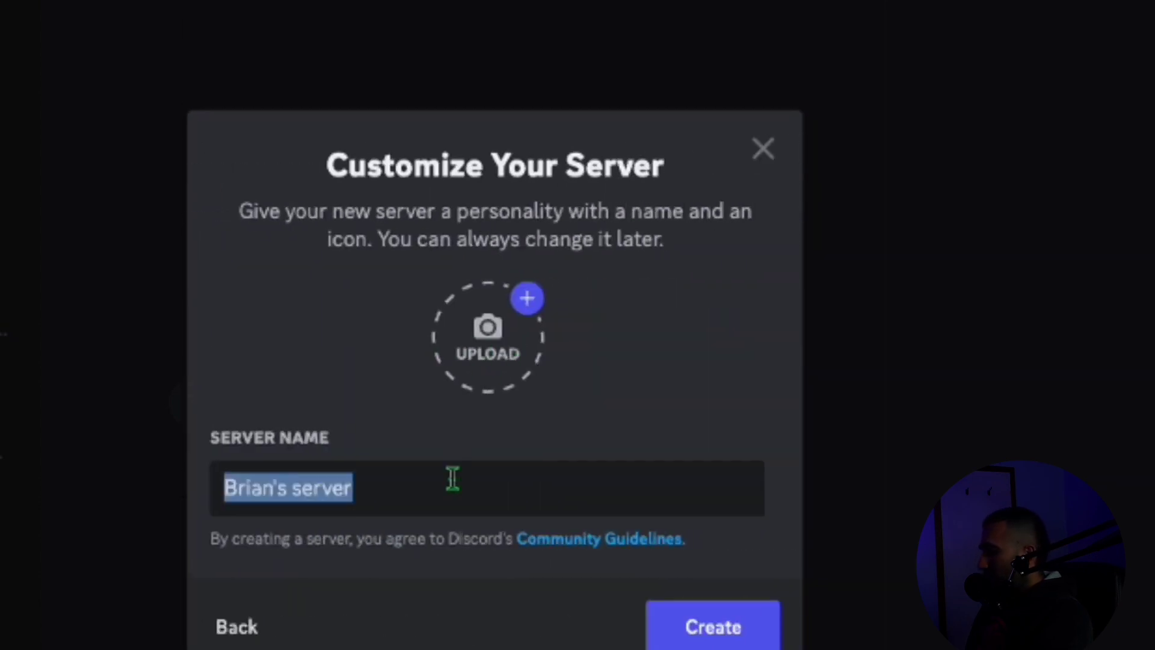
key("BackSpace")
type("trad")
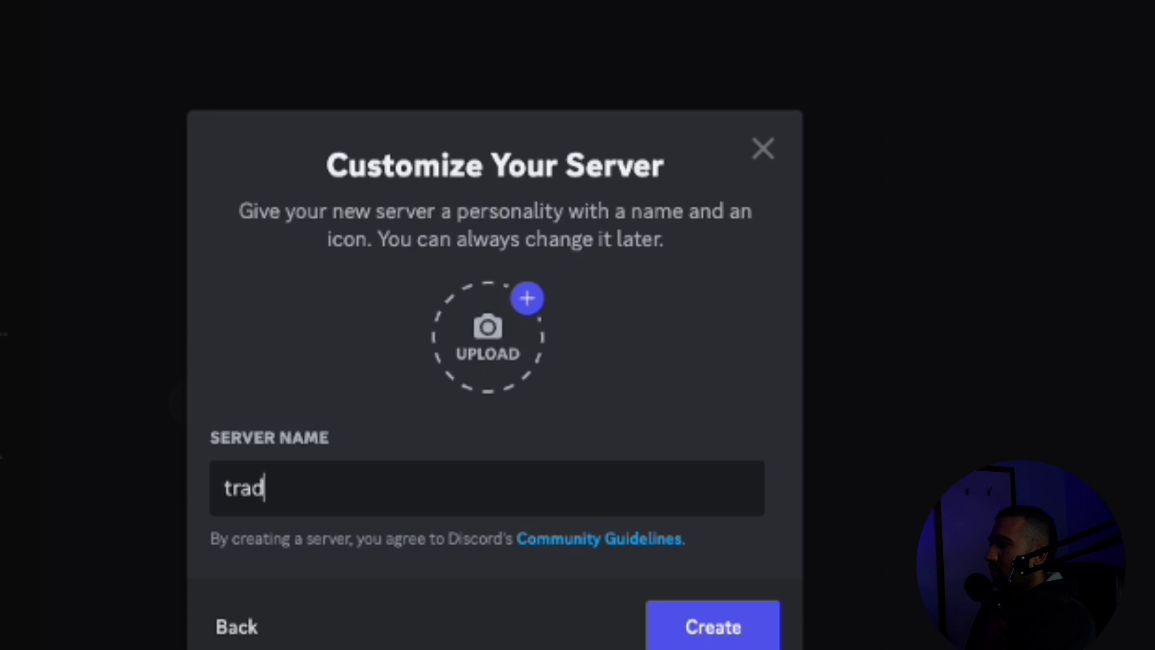
type("ingview alerts")
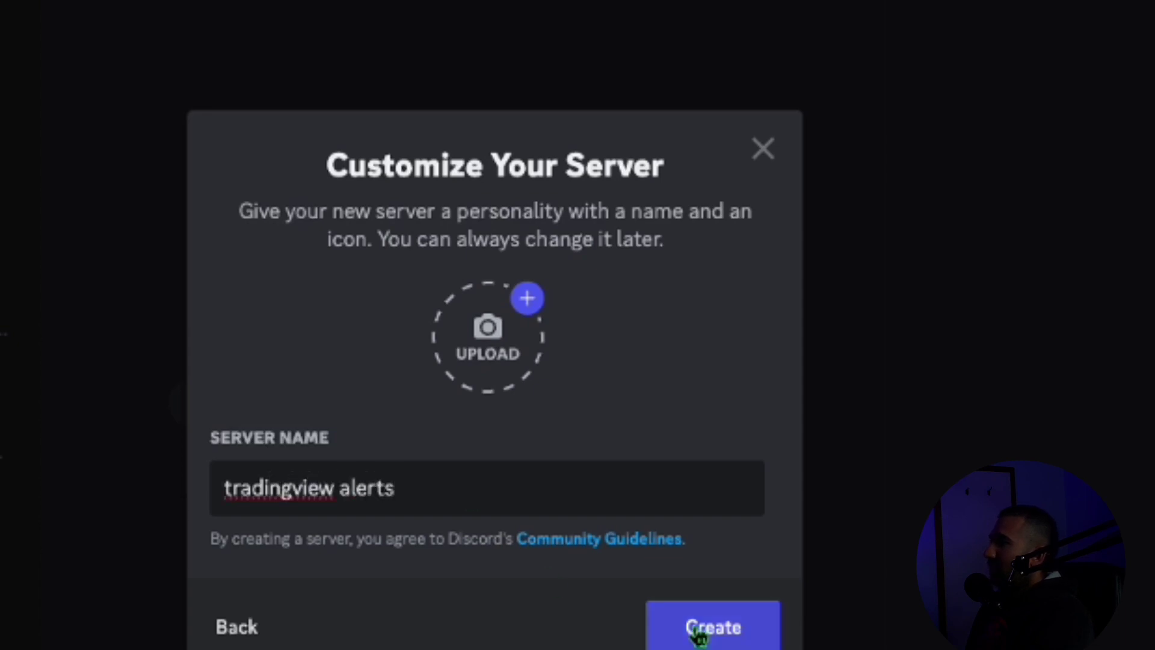
left_click(730, 629)
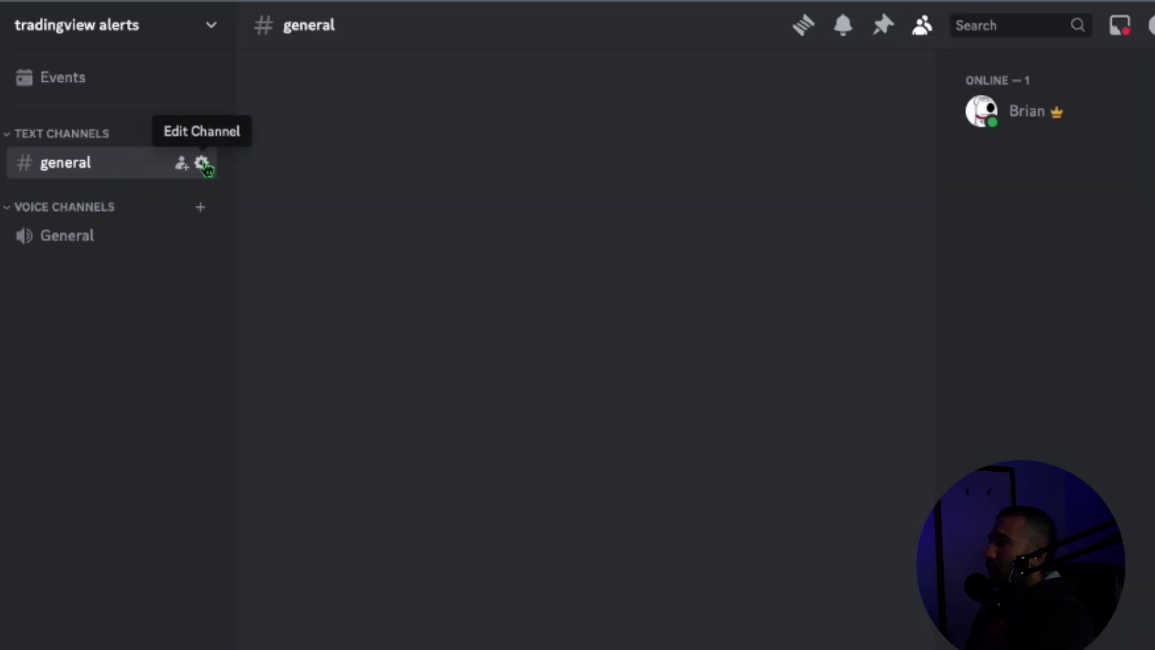
Create a webhook in #general's Integrations, rename it 'nas alert bot', and copy its URL.
left_click(203, 164)
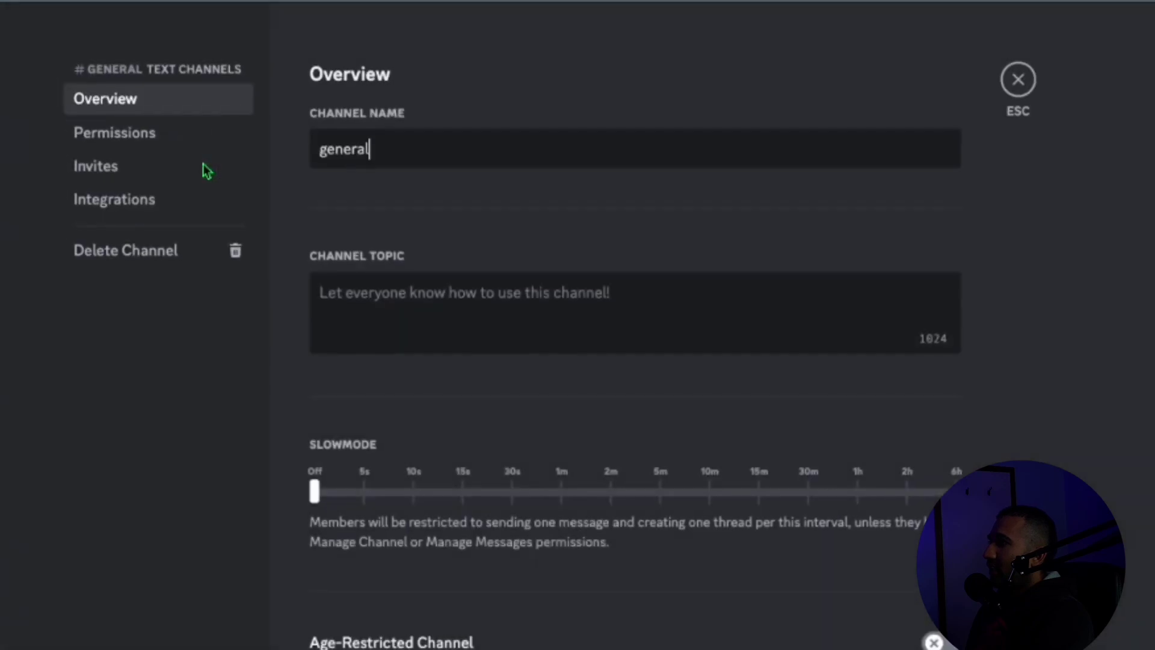
left_click(147, 208)
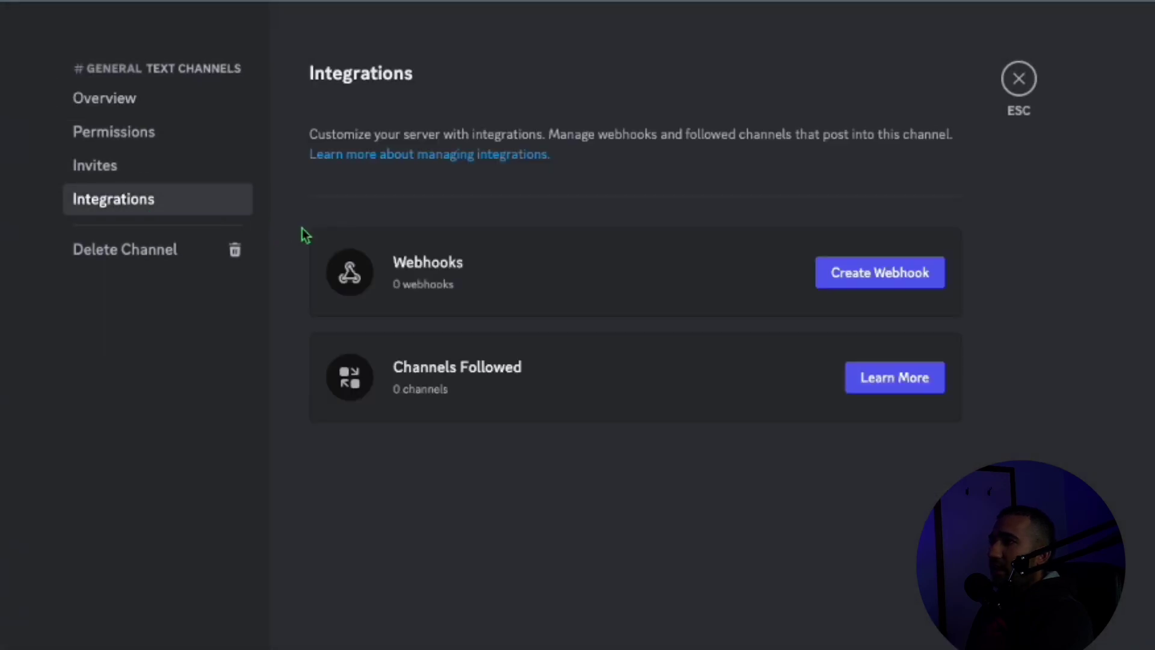
left_click(904, 287)
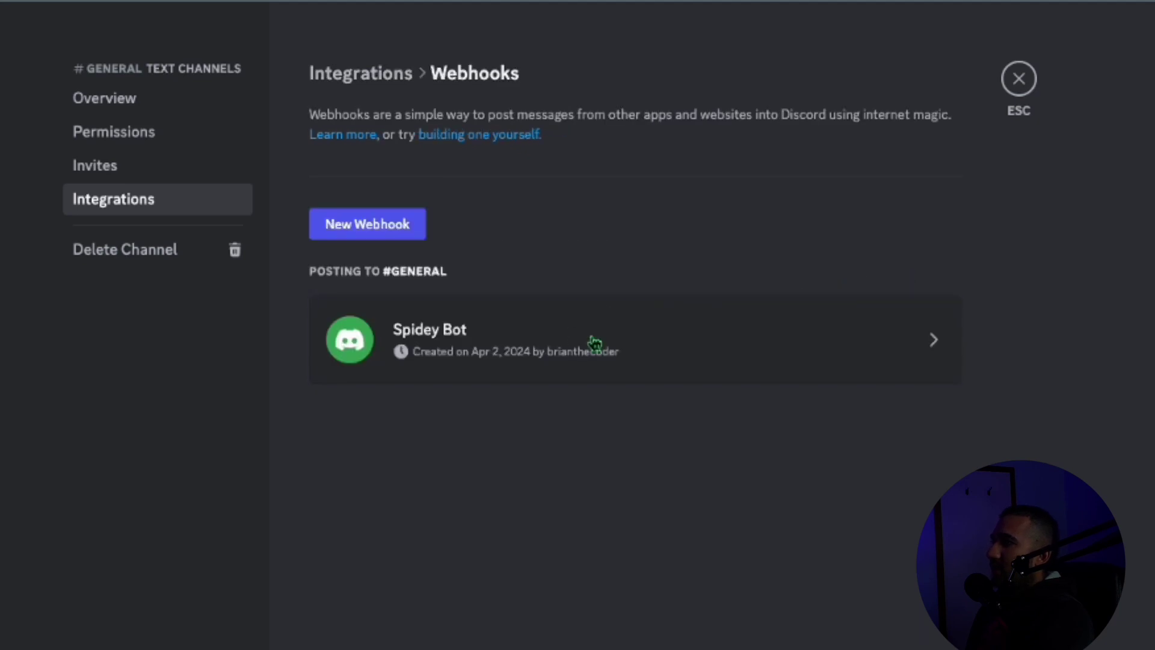
left_click(595, 343)
triple_click(599, 461)
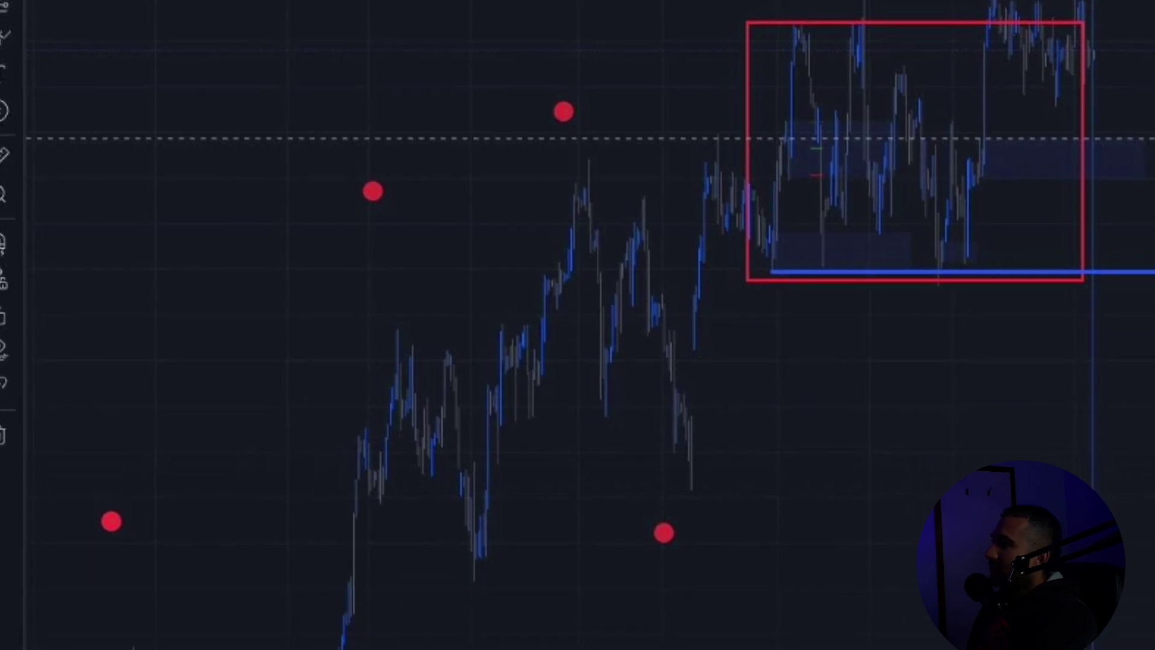
type("nas al")
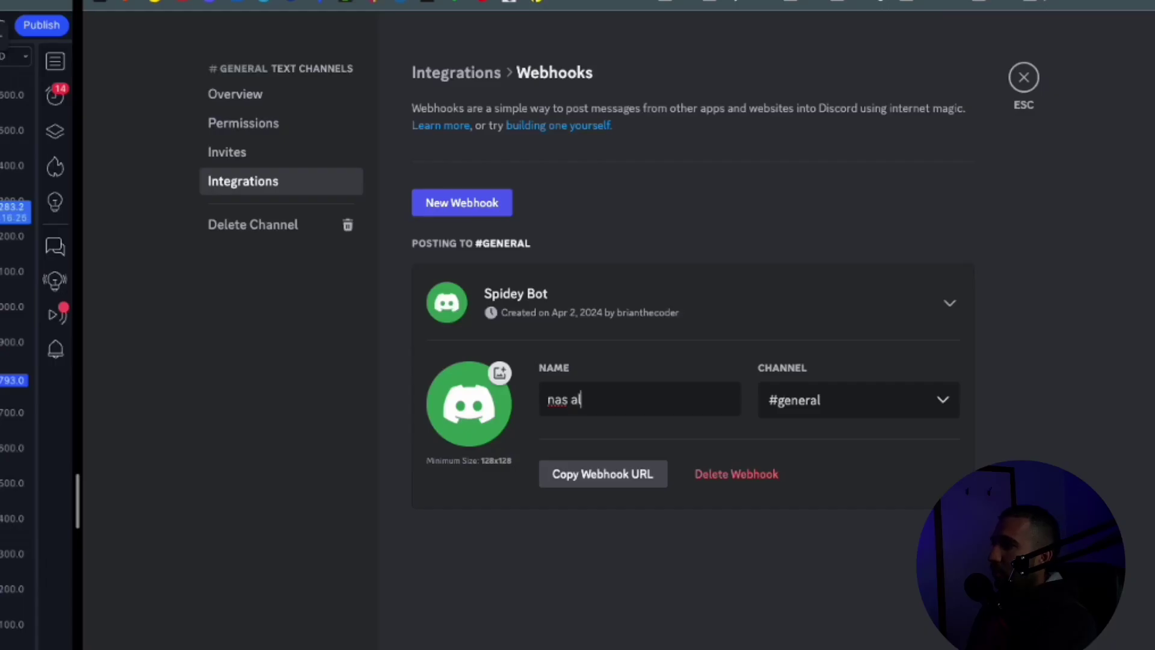
type("ert bot")
left_click(629, 485)
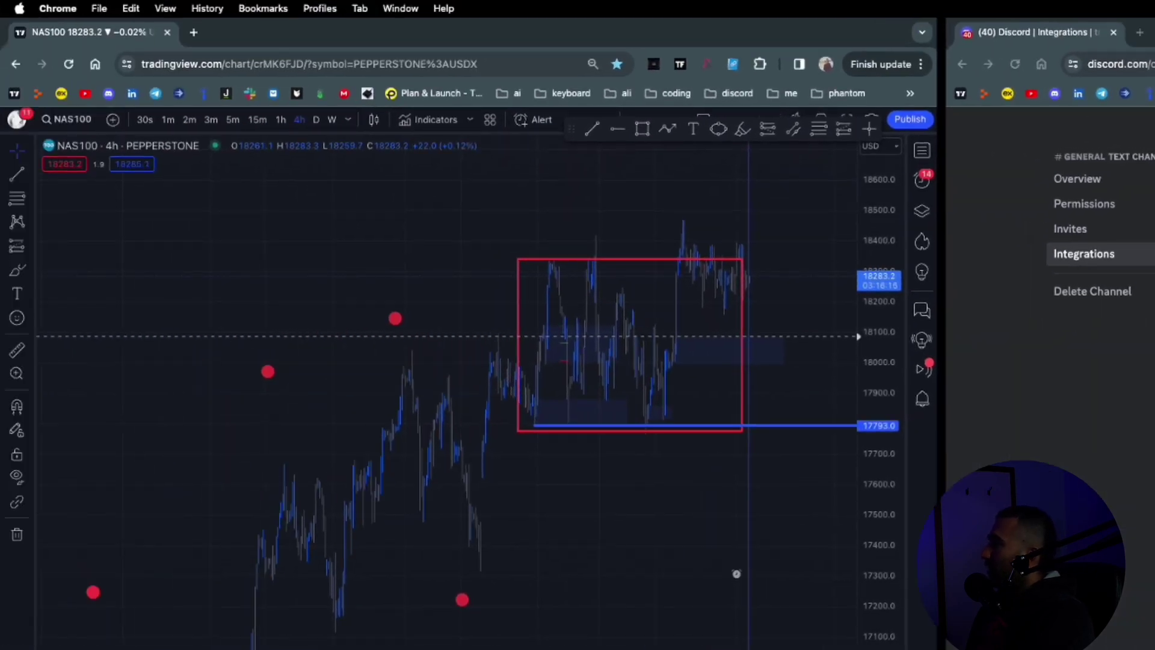
Switch the NAS100 chart to the 1-minute timeframe and rescale prices to fit recent candles.
scroll(666, 297, "up", 5)
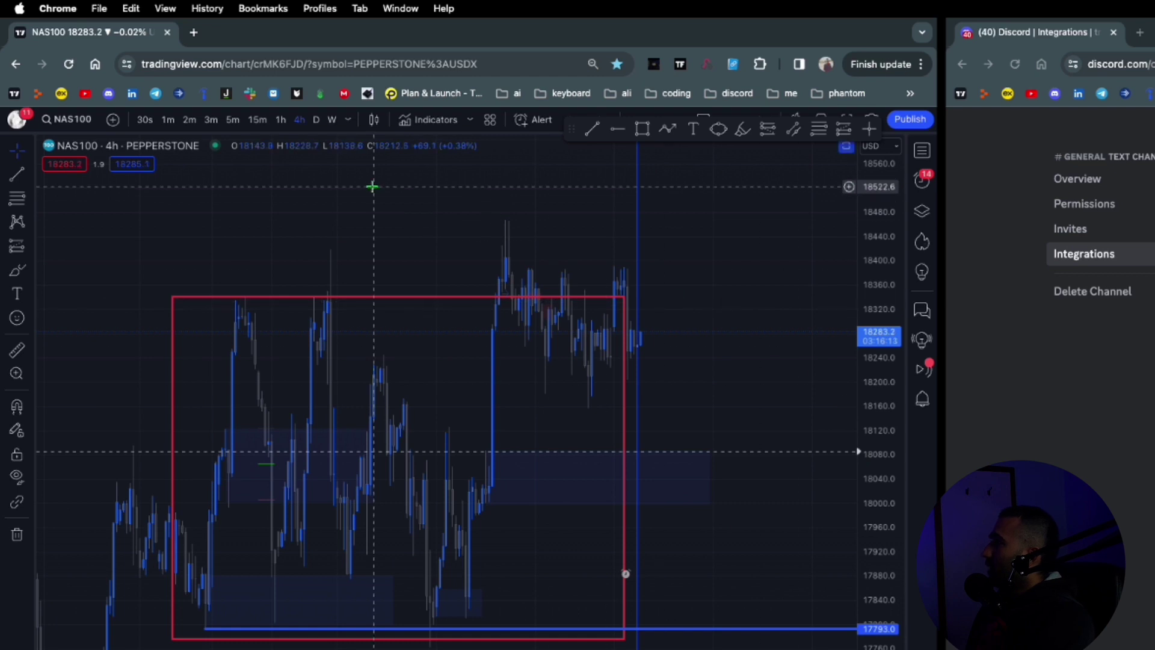
left_click(168, 120)
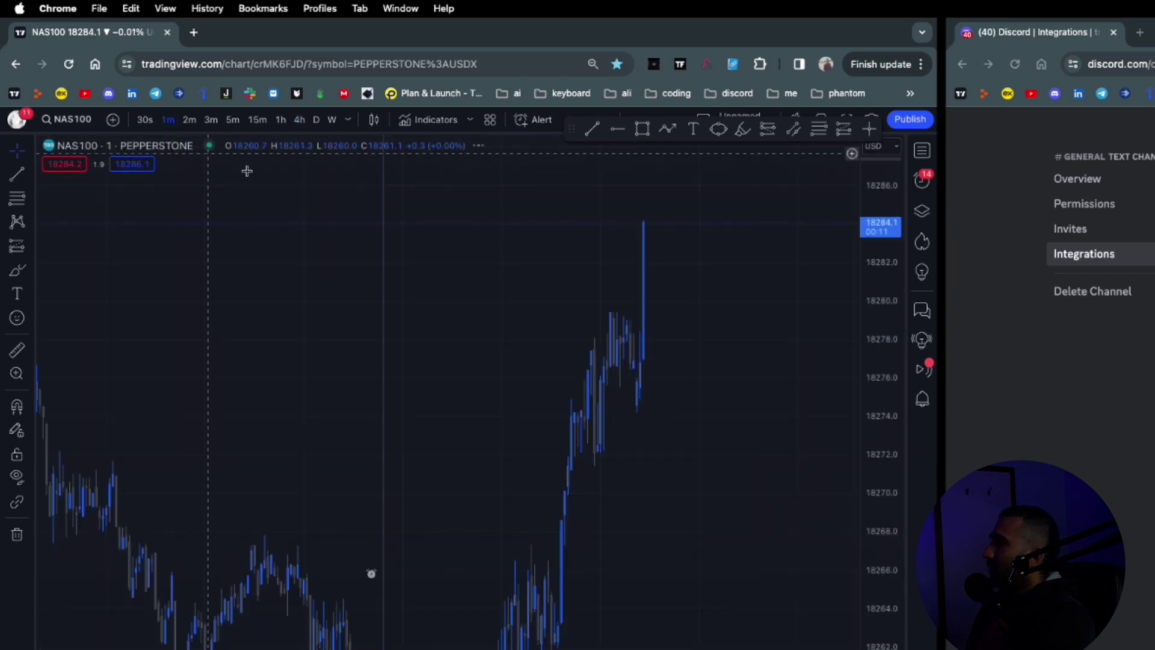
left_click_drag(896, 380, 888, 583)
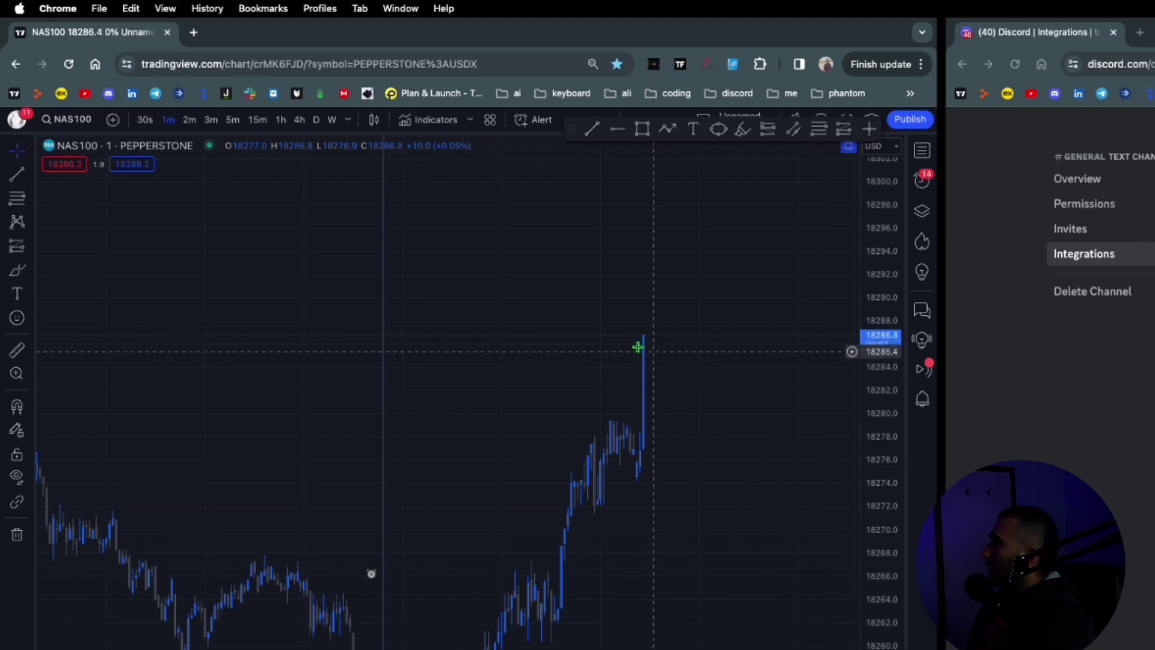
Draw a vertical line at the latest 1-minute candle.
left_click(27, 180)
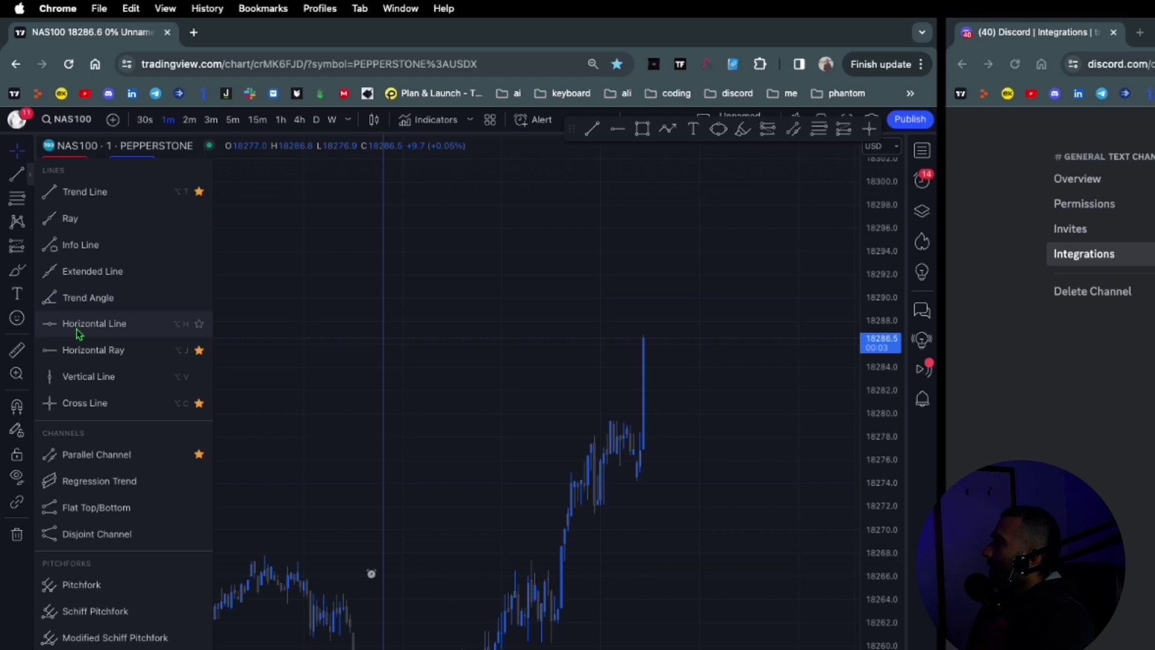
left_click(88, 379)
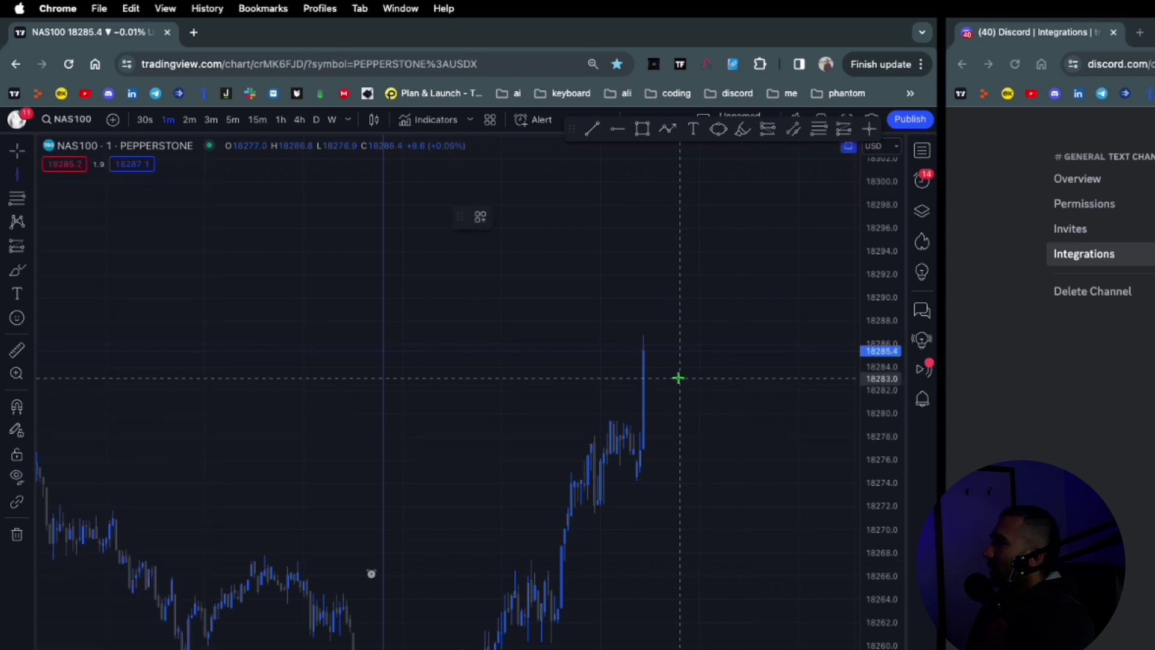
left_click(654, 354)
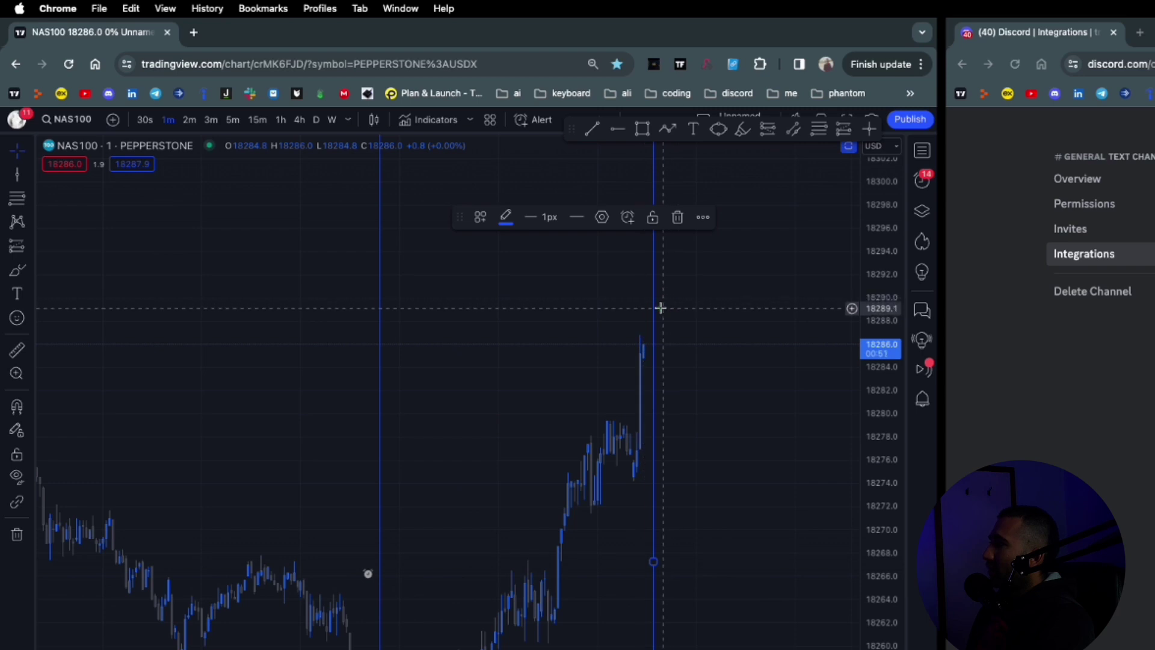
Choose 'Add alert on Vertical Line' from the vertical line's right-click menu.
right_click(655, 308)
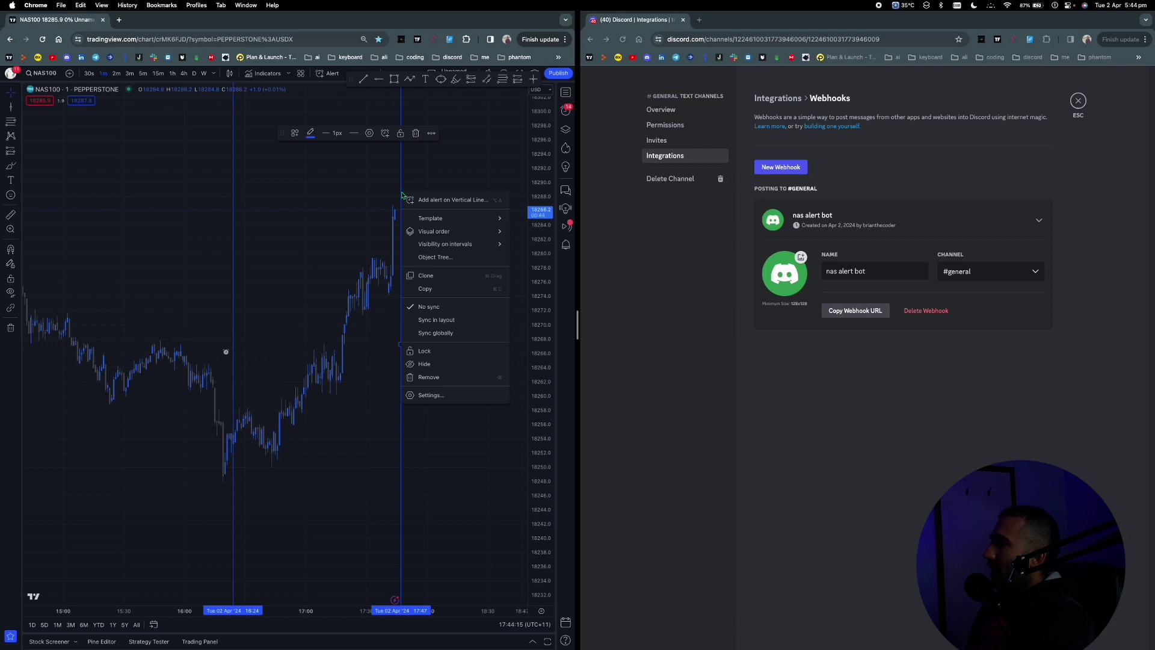
left_click(457, 200)
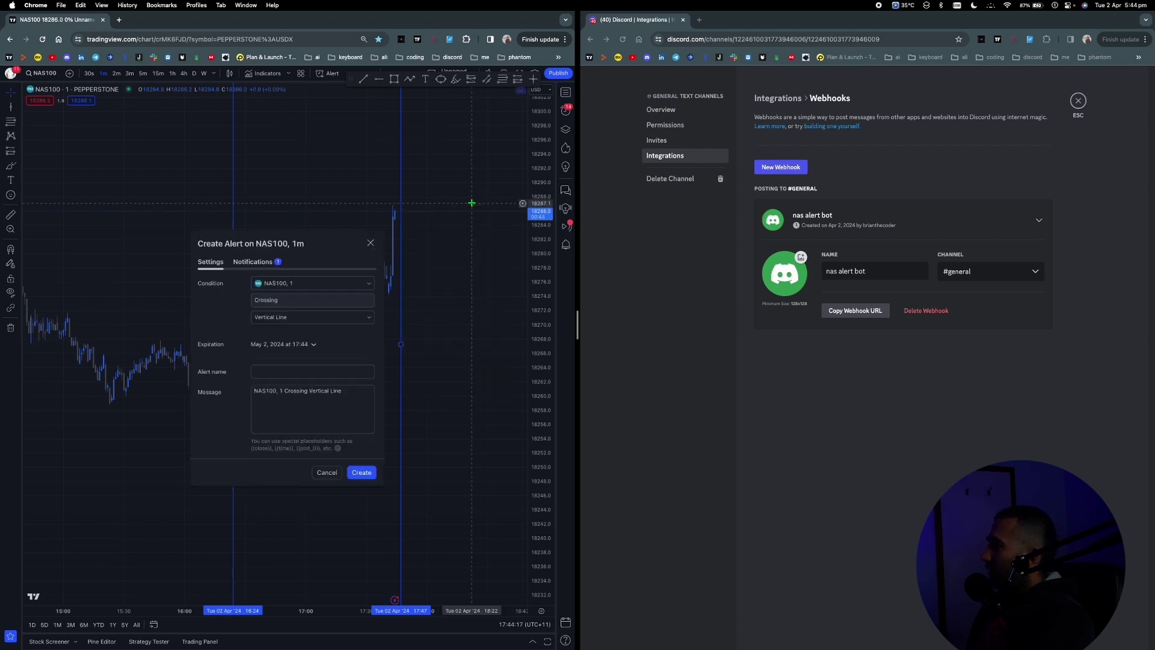
In the alert's notifications, turn off in-app notifications and enable Webhook URL.
left_click(252, 263)
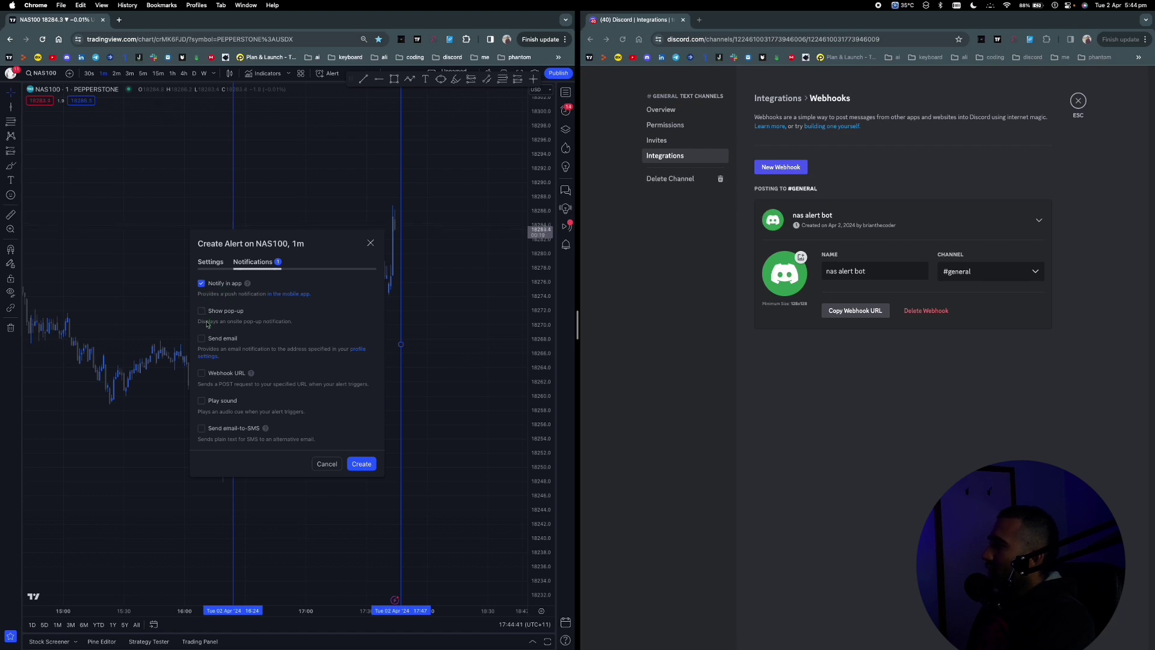
left_click(203, 285)
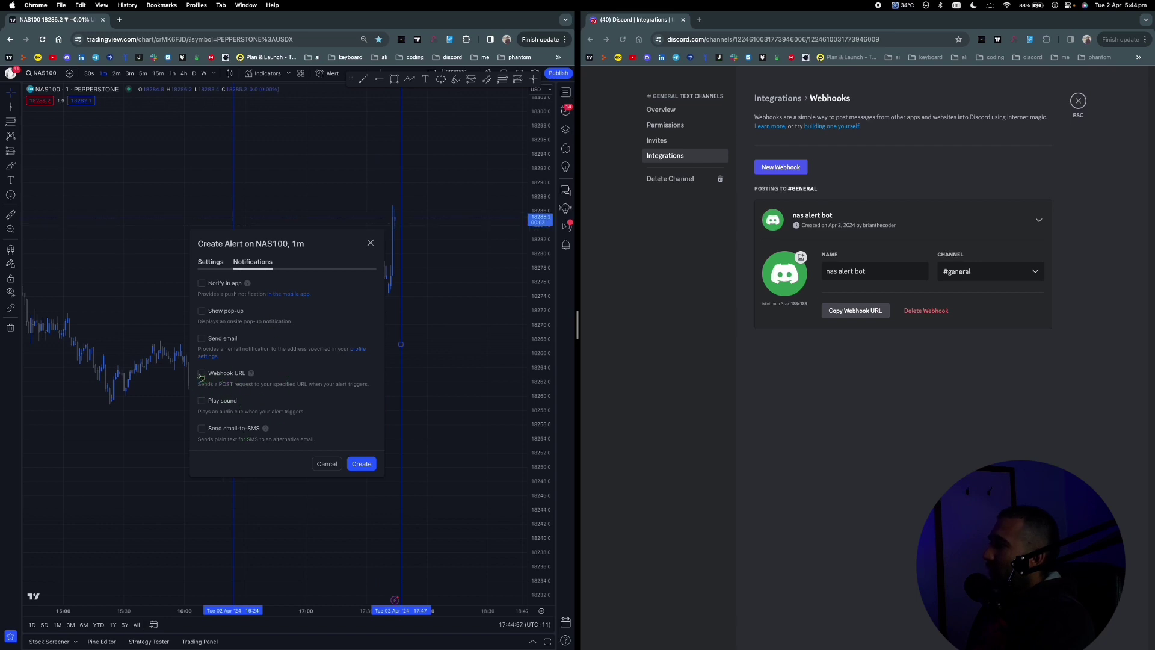
left_click(228, 374)
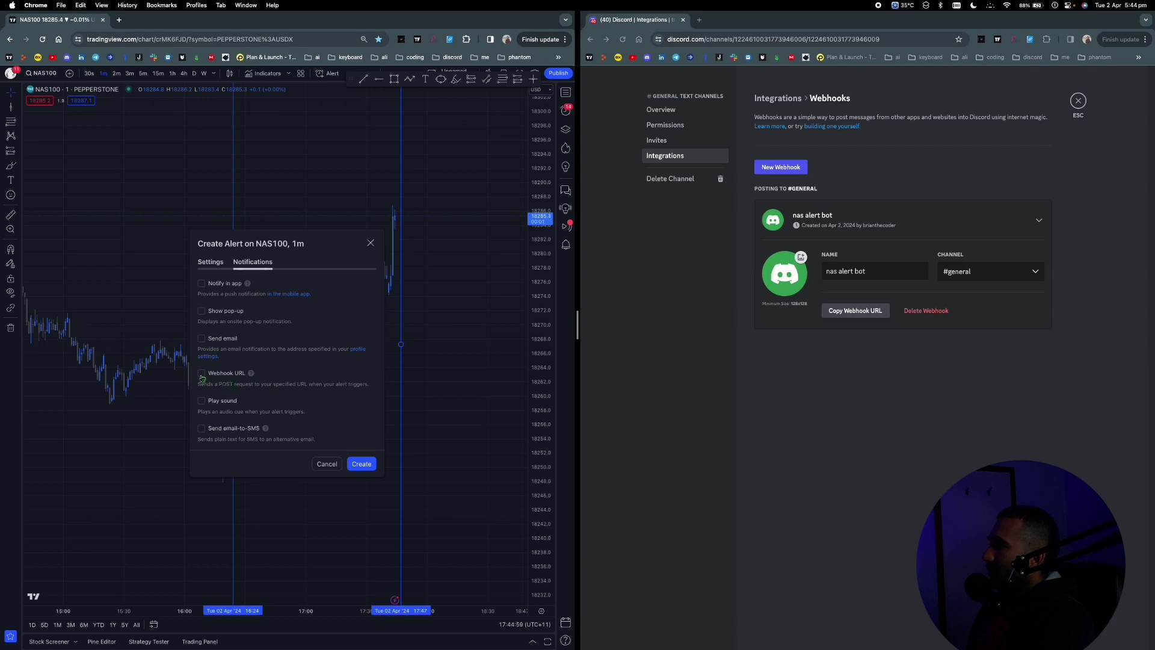
Paste the copied Discord 'nas alert bot' webhook URL into the alert's webhook field.
left_click(863, 318)
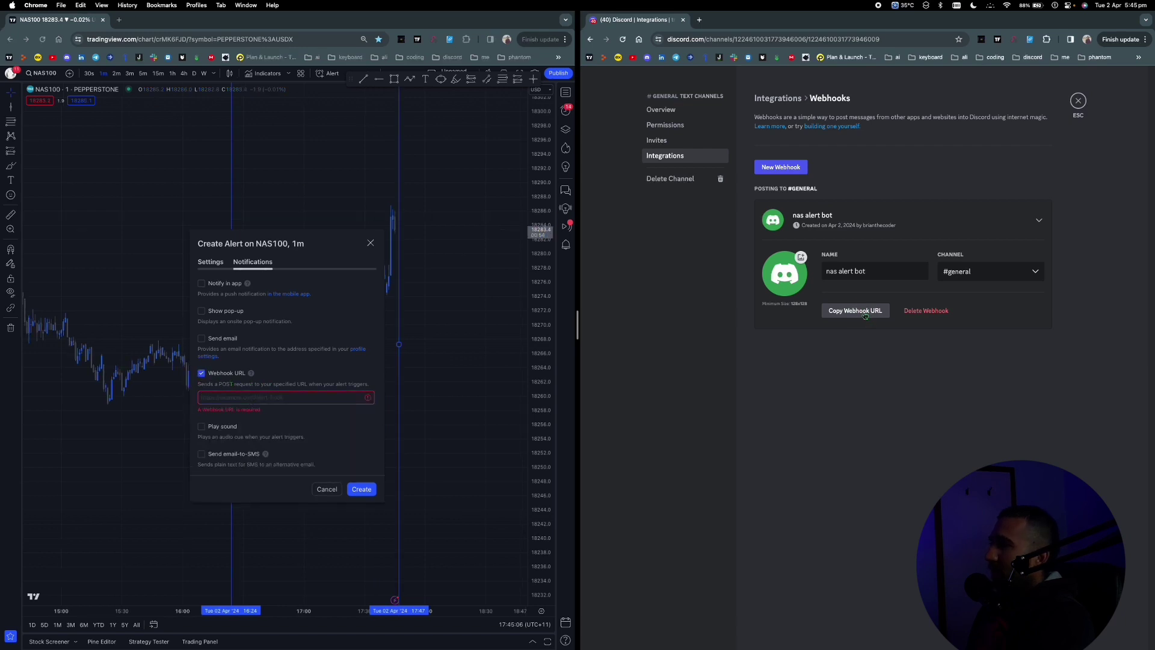
left_click(863, 318)
left_click(284, 399)
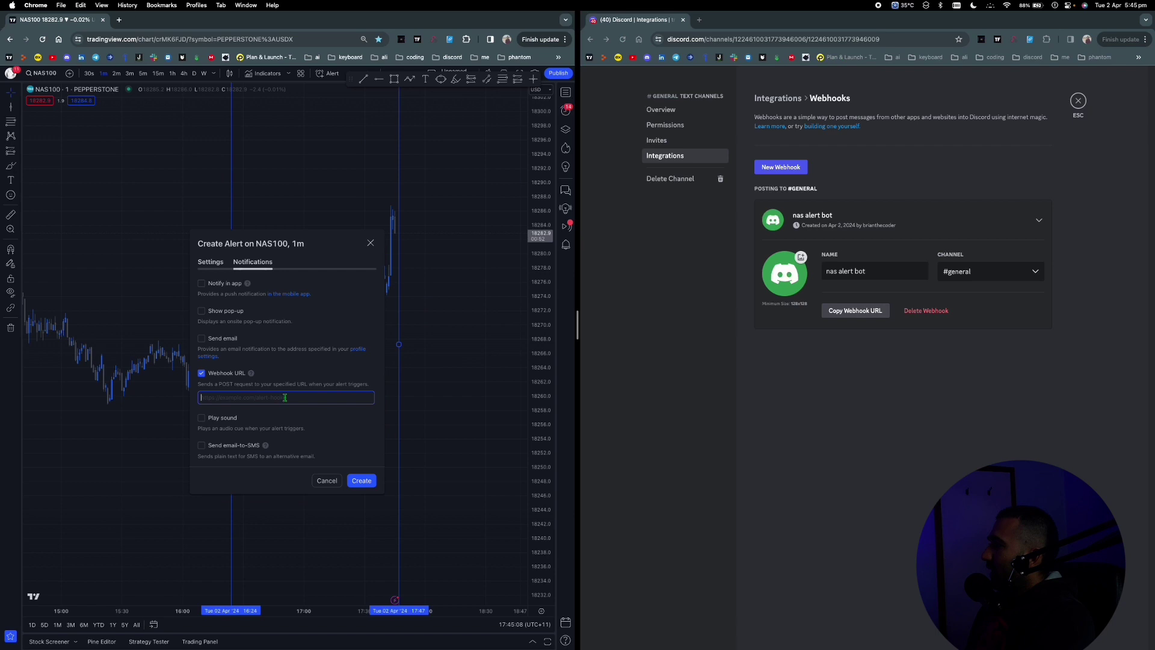
key("super+v")
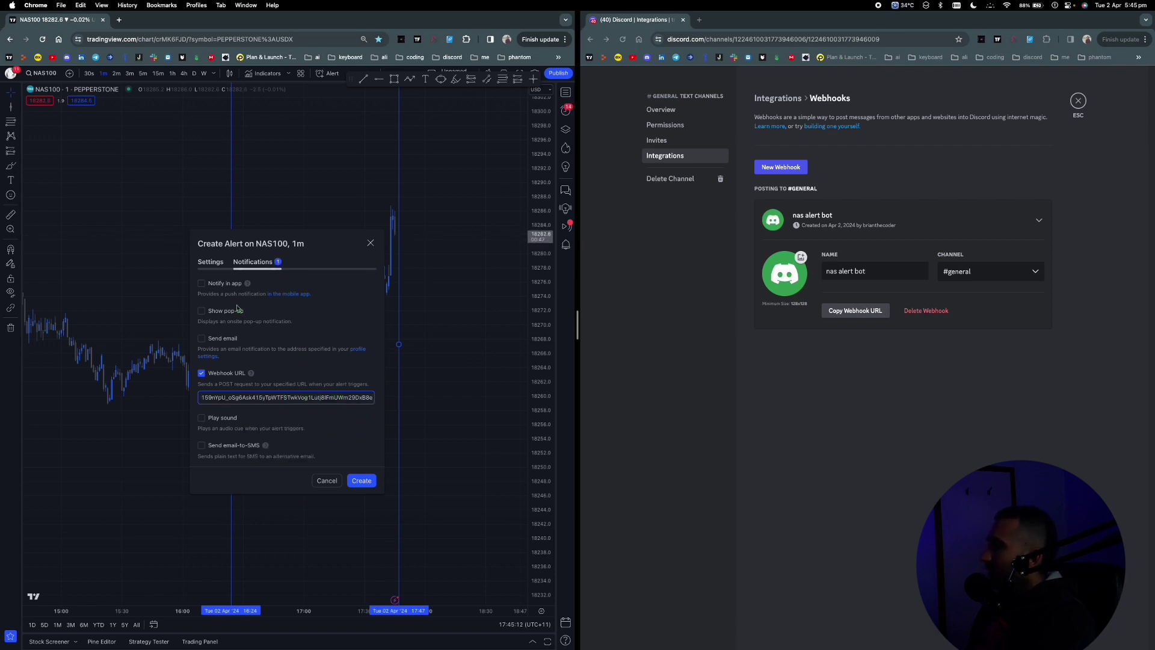
left_click(211, 263)
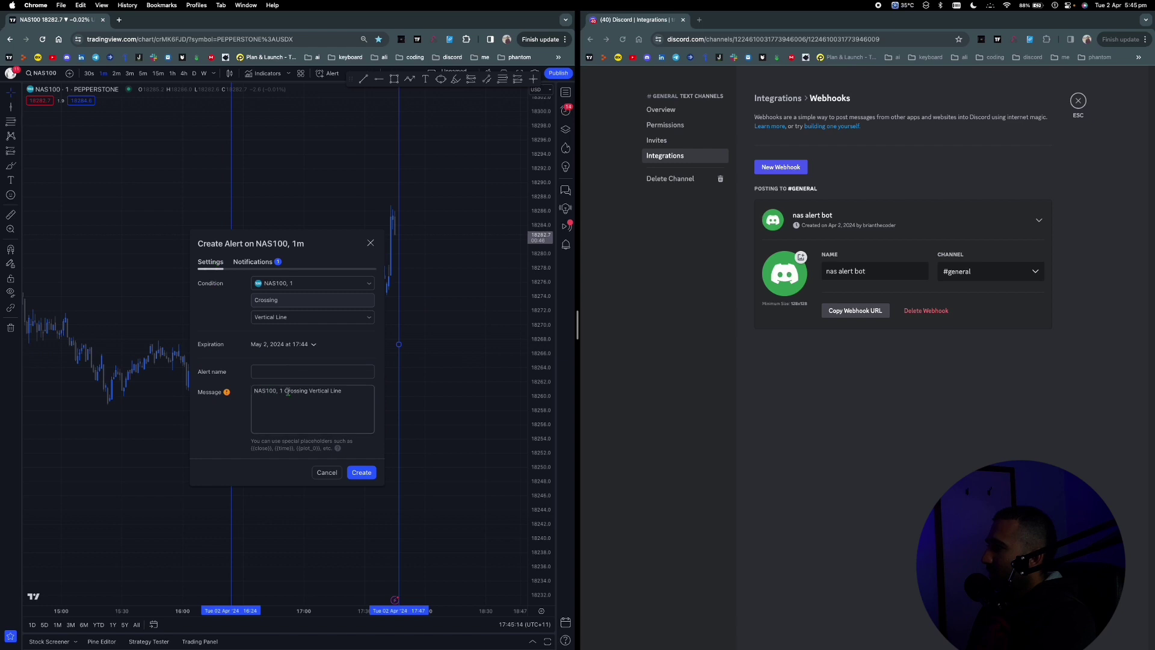
Change the alert message from 'NAS100, 1 Crossing Vertical Line' to 'buy soon'.
left_click_drag(349, 390, 235, 395)
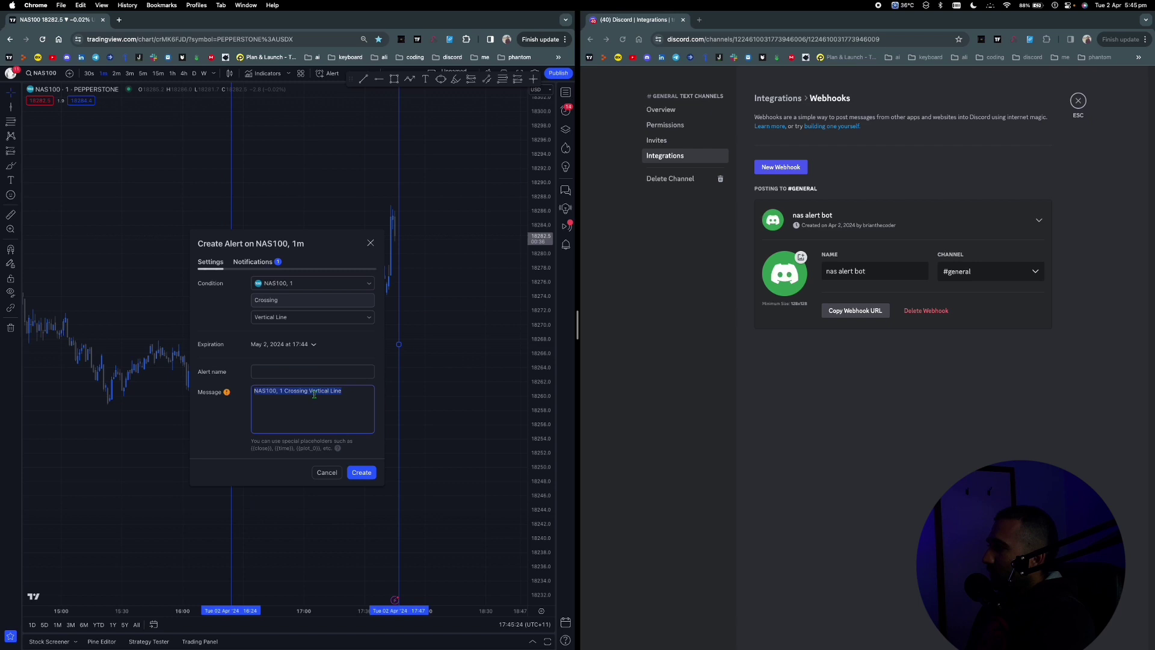
key("Right")
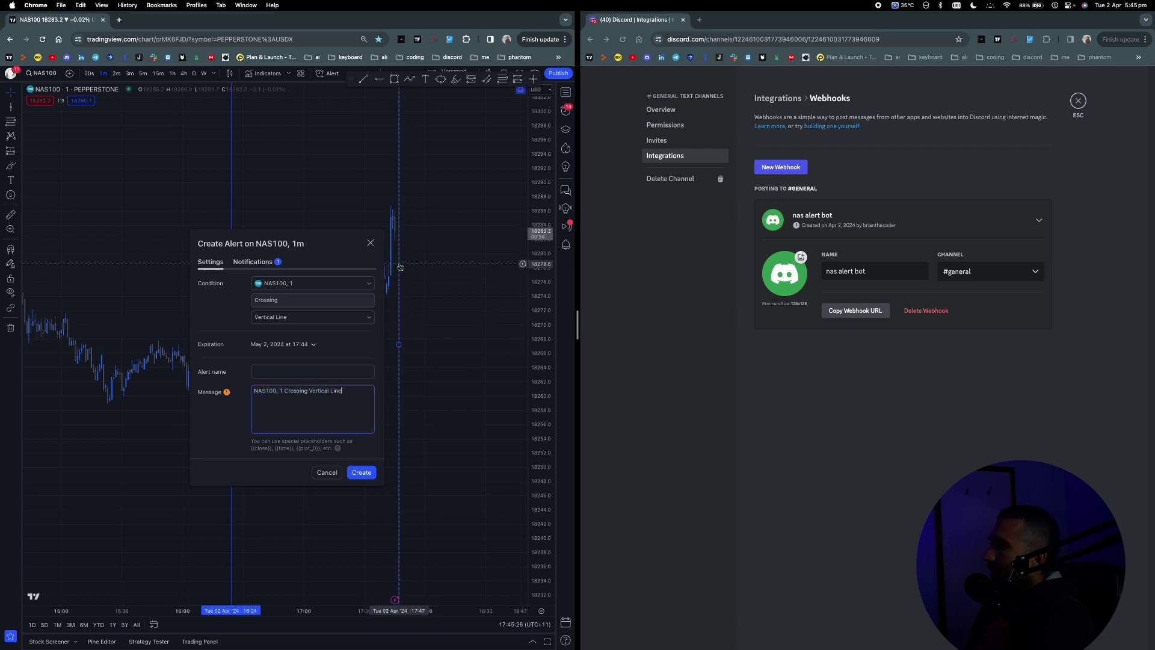
key("super+a")
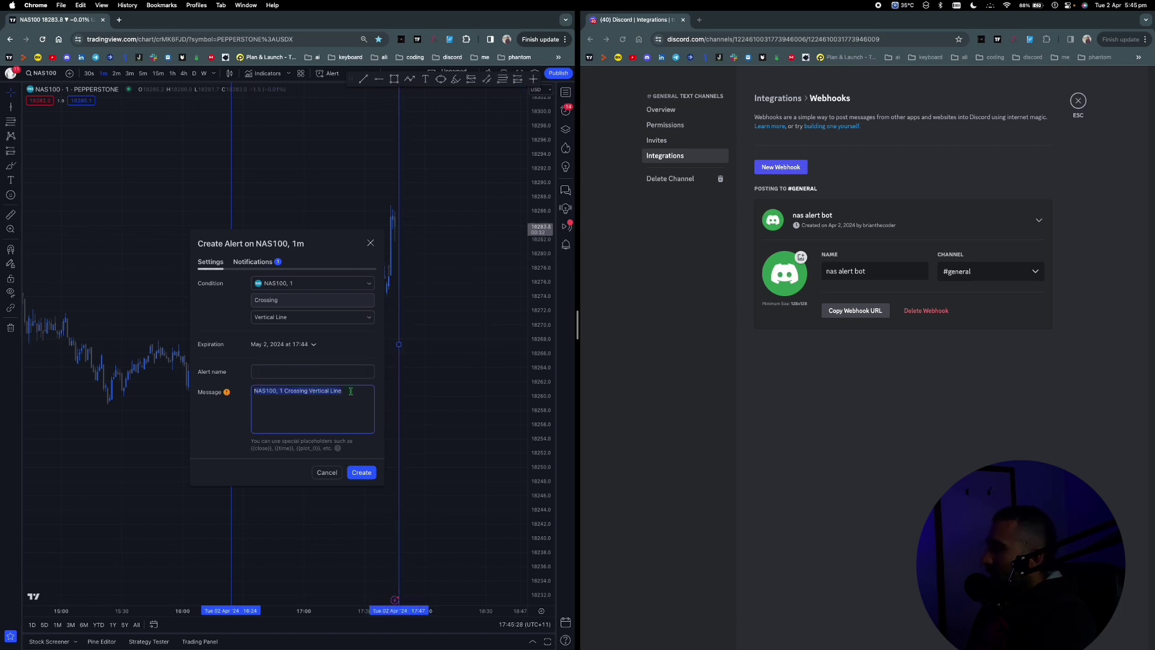
key("BackSpace")
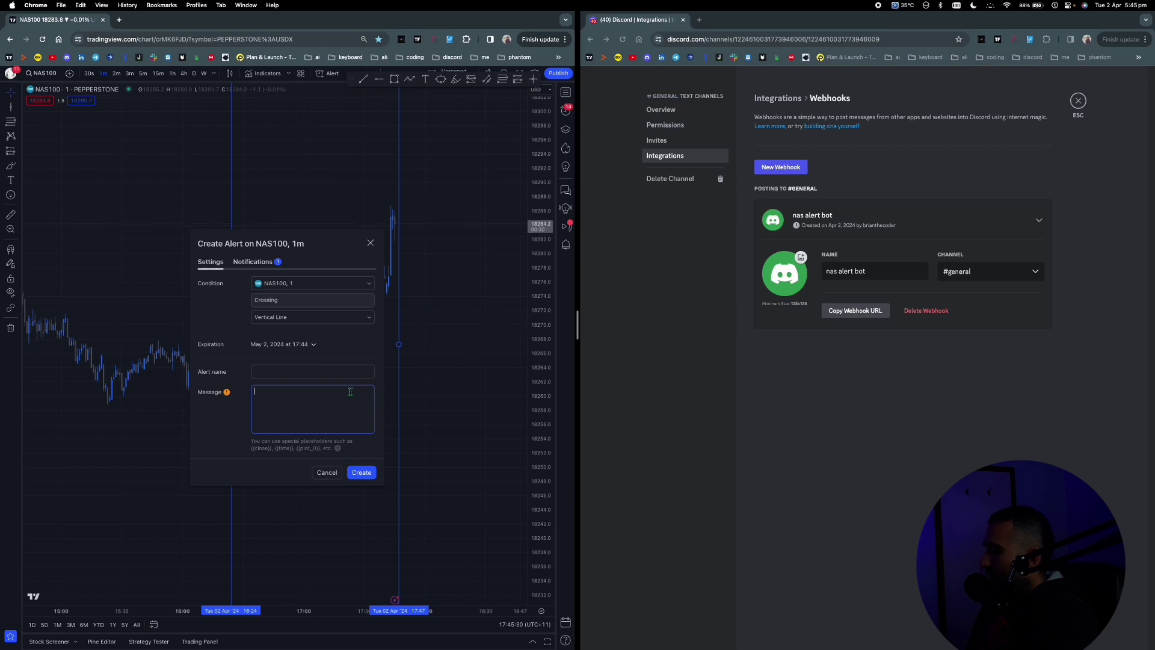
type("buy")
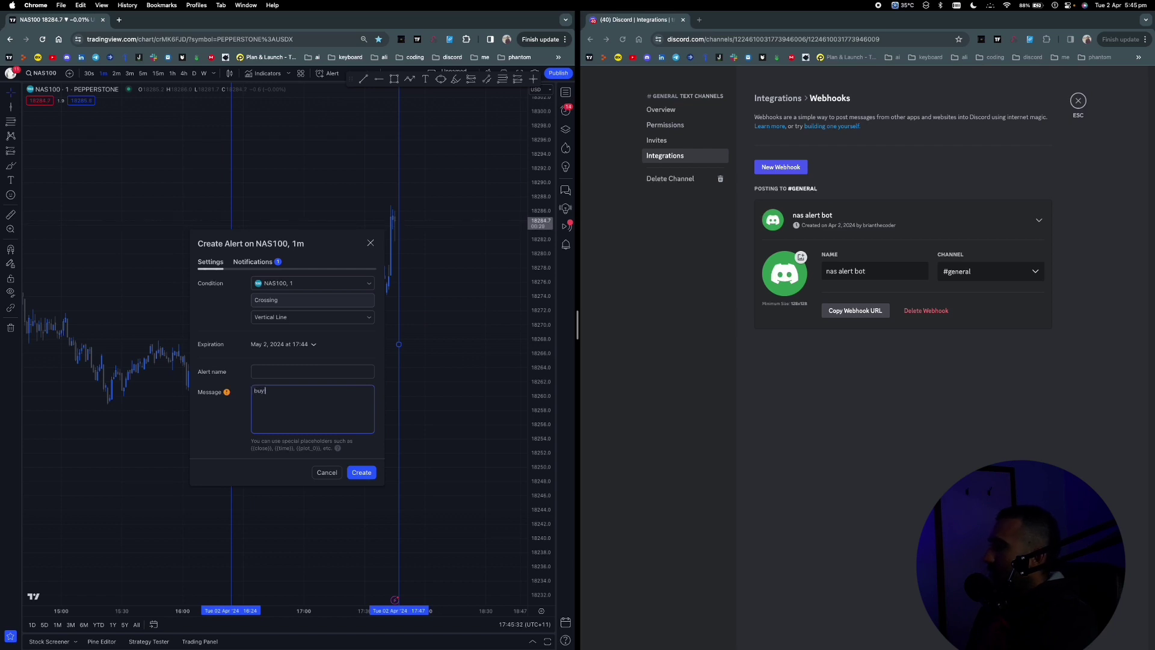
type(" o")
type("soon")
left_click_drag(293, 400, 253, 391)
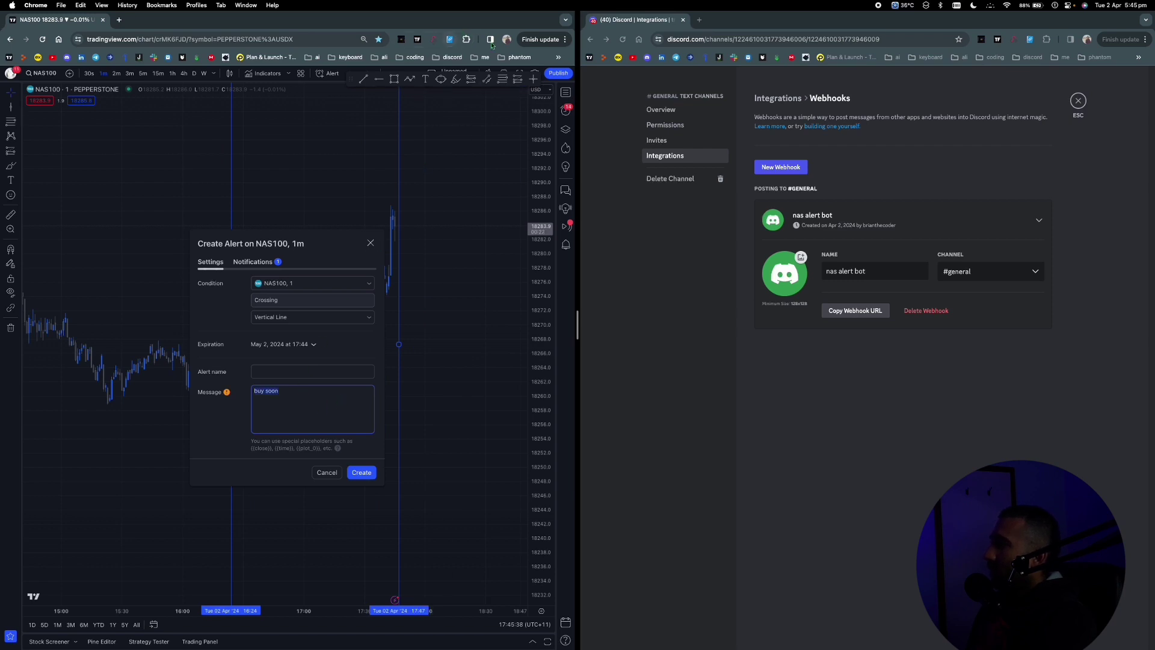
Enter 'buy soon' in the Discord Webhook Extension popup and copy the generated payload.
left_click(467, 41)
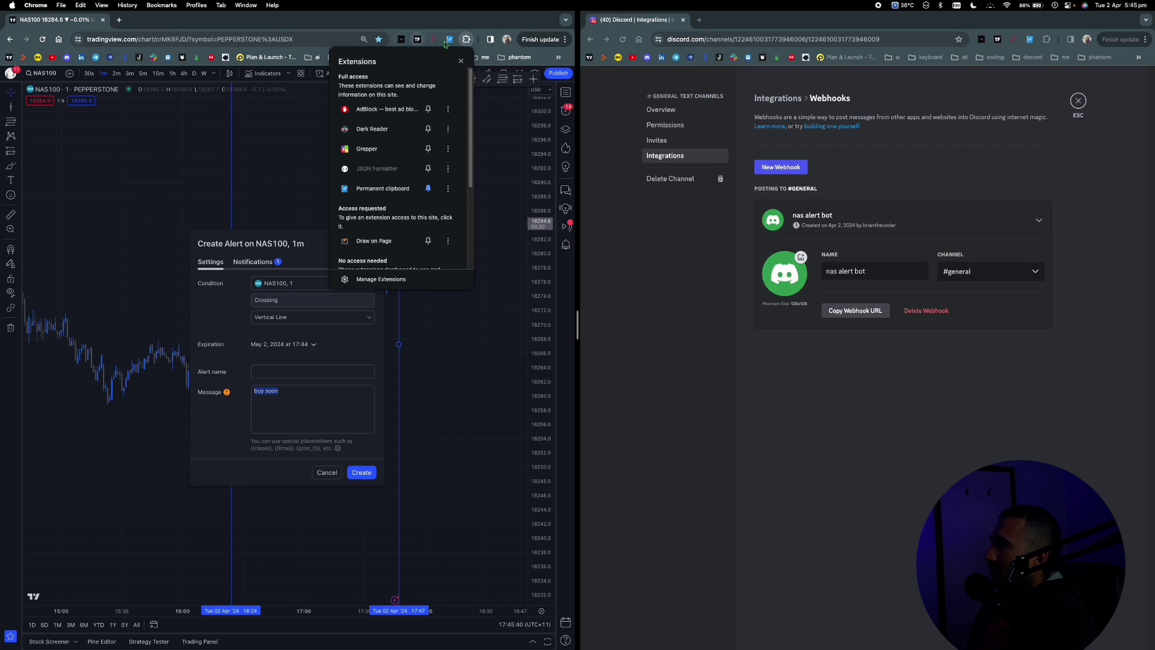
left_click(434, 39)
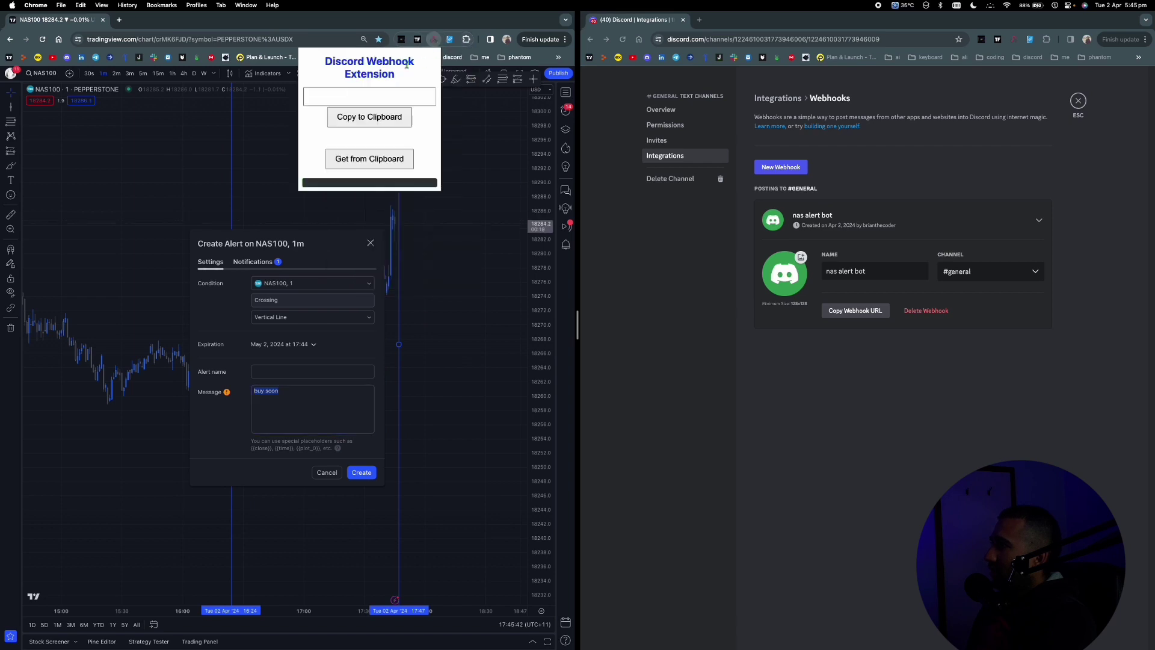
left_click(363, 96)
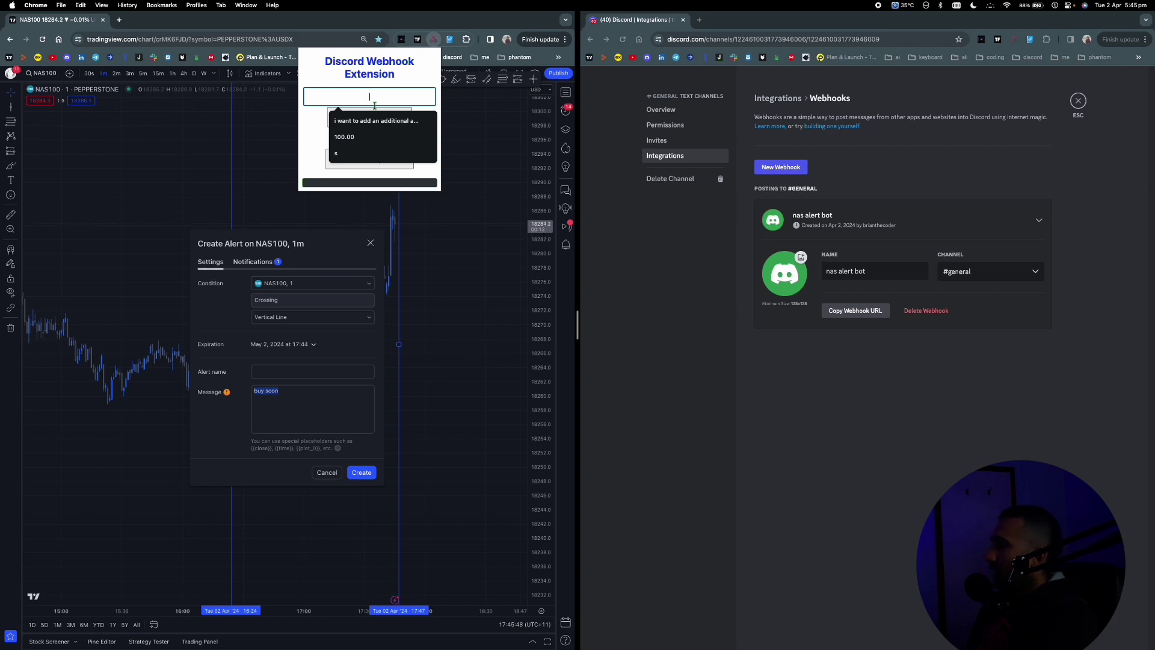
type("buy soon")
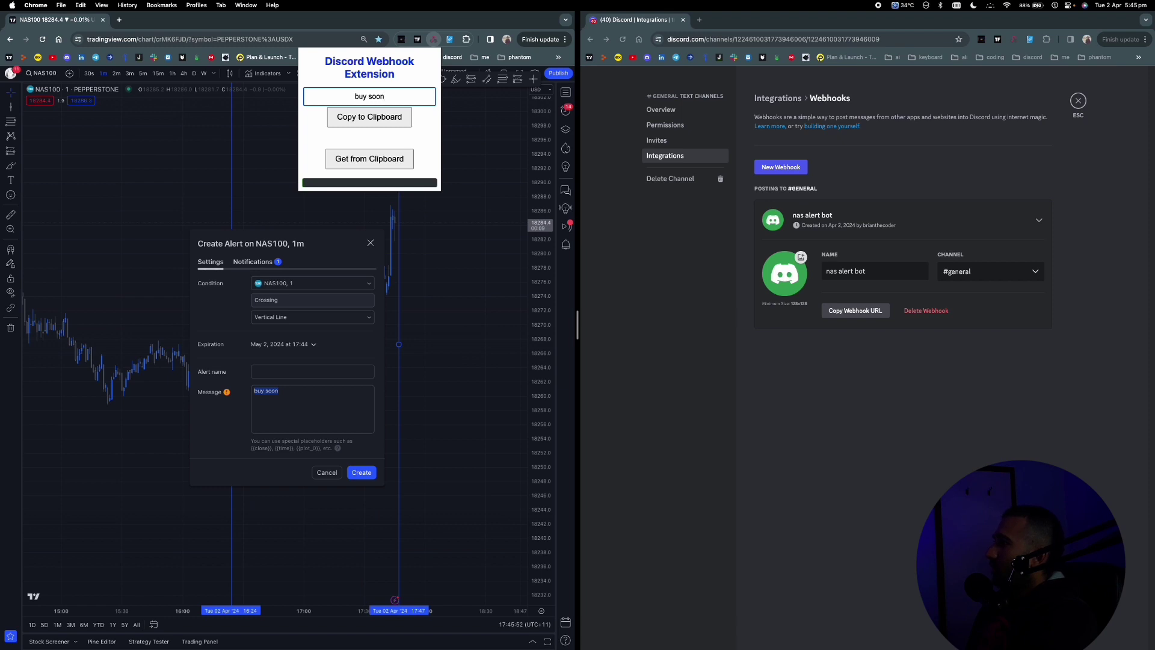
left_click(354, 119)
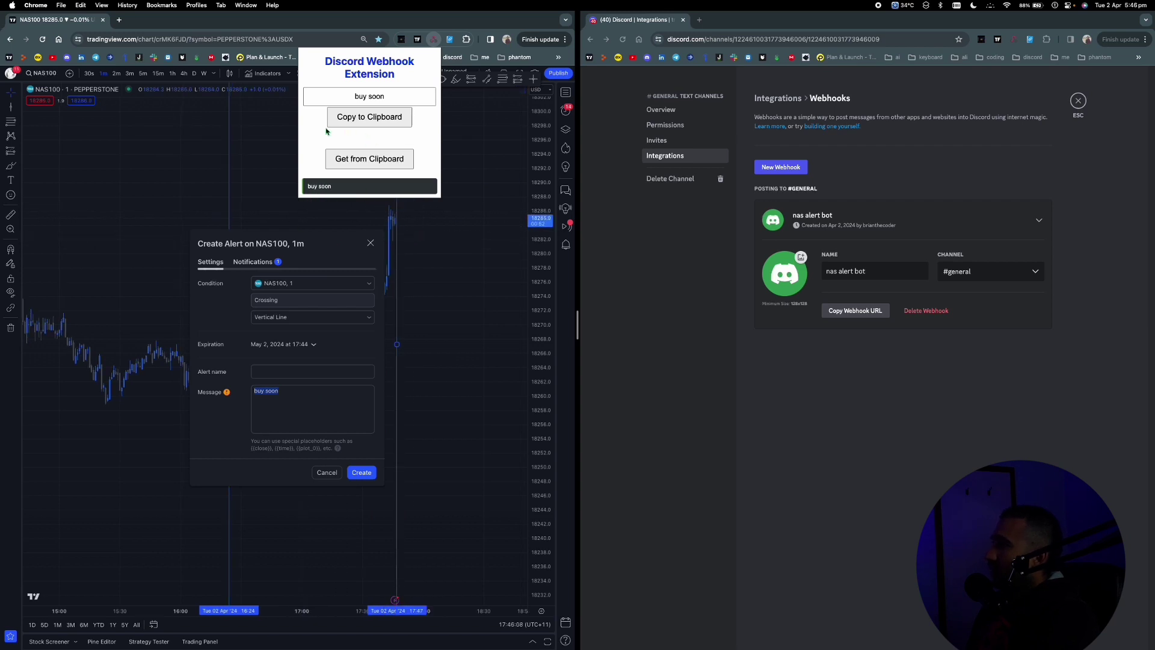
Paste the 'buy soon' Discord JSON embed as the alert message and create the alert.
left_click(281, 424)
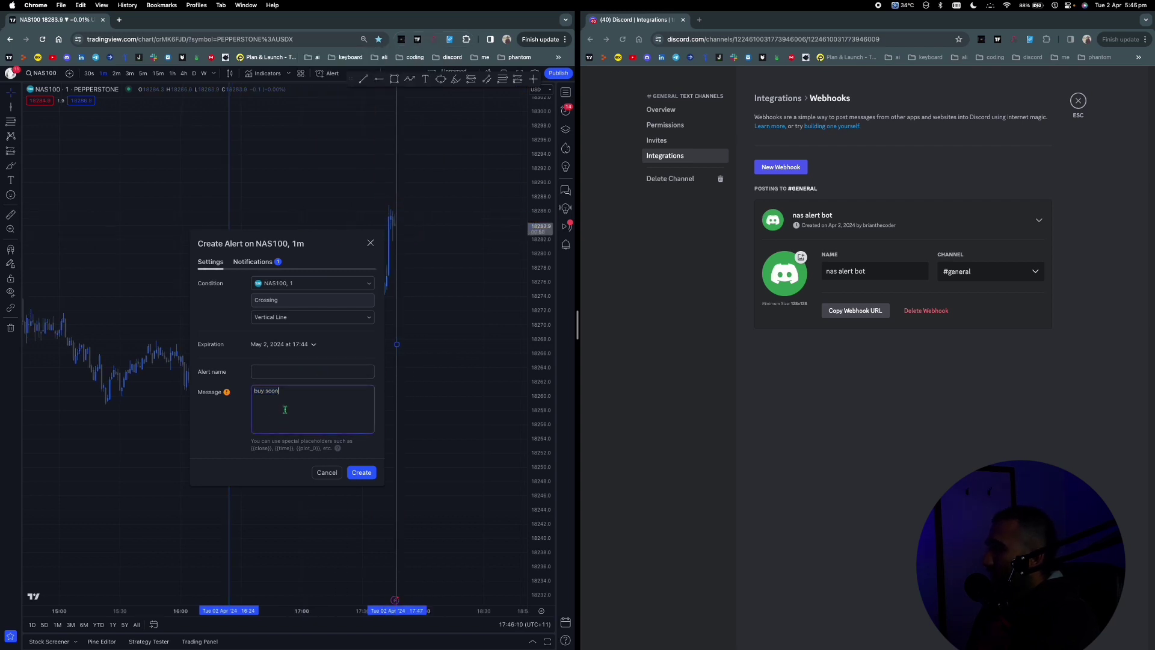
key("BackSpace")
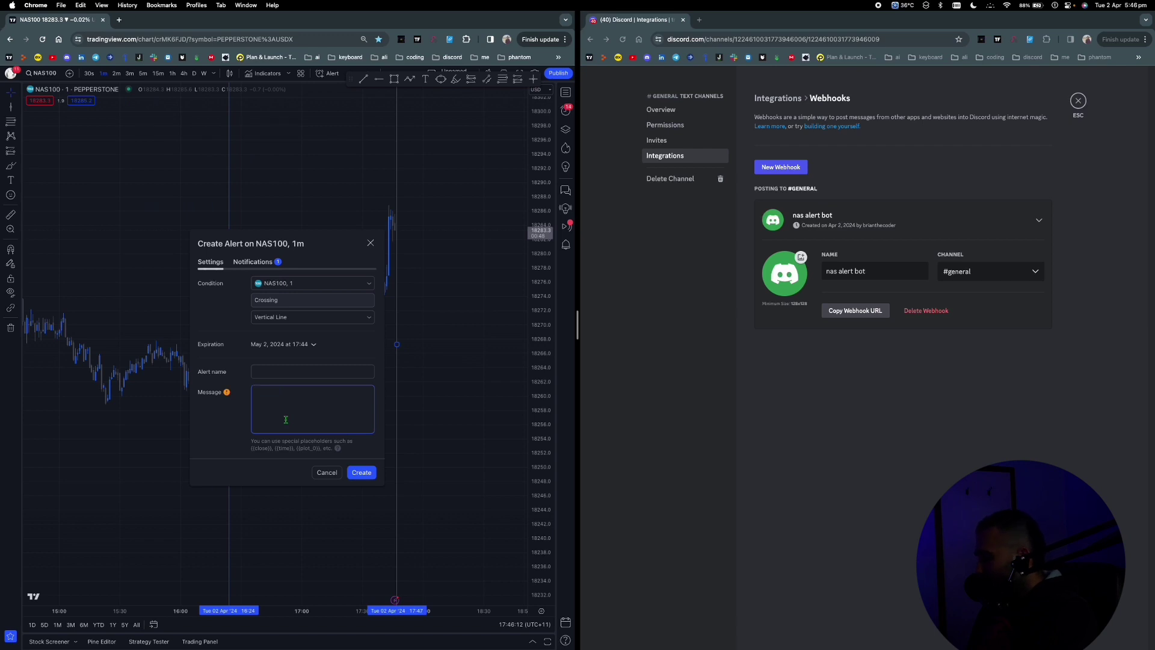
key("super+v")
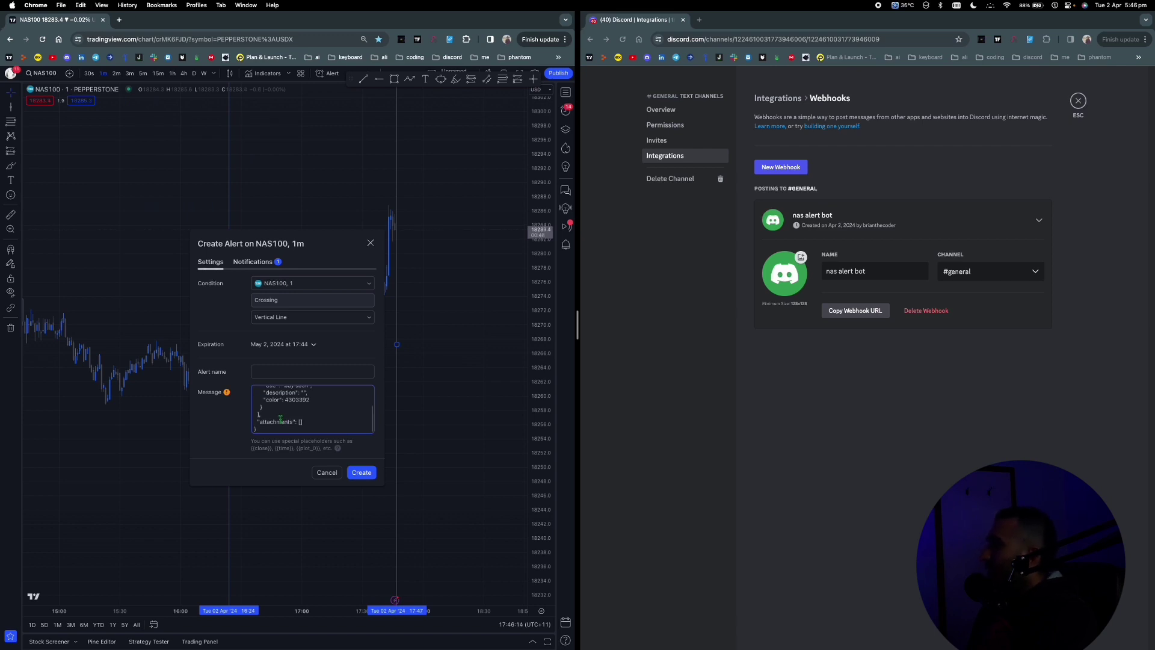
scroll(299, 421, "up", 1)
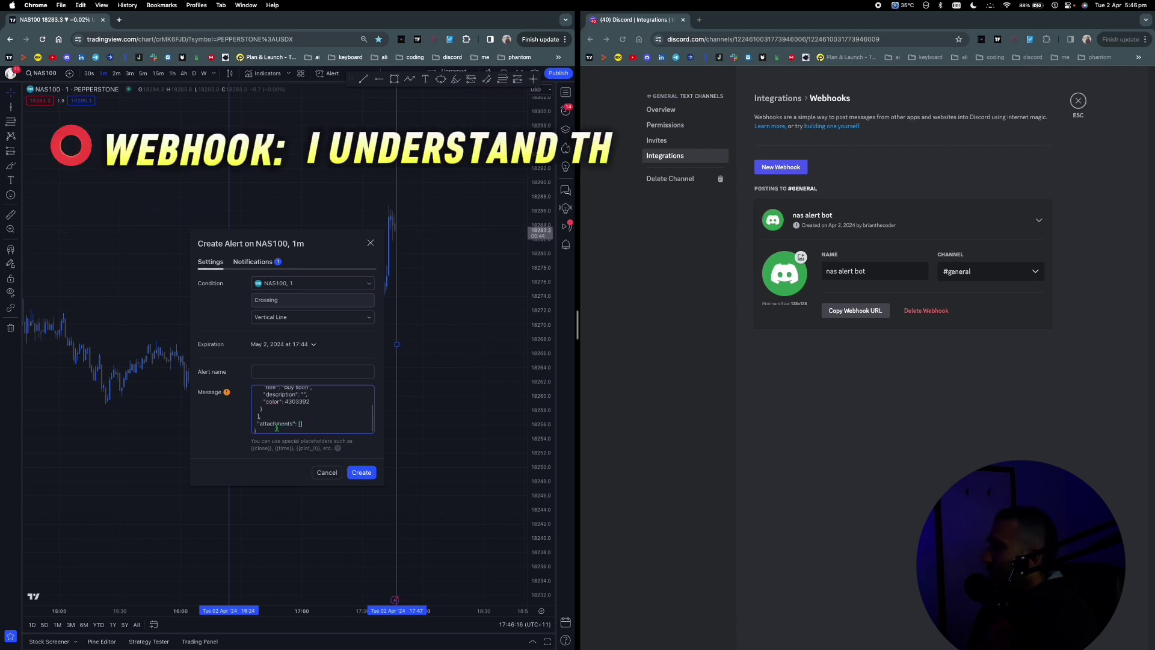
scroll(301, 423, "up", 2)
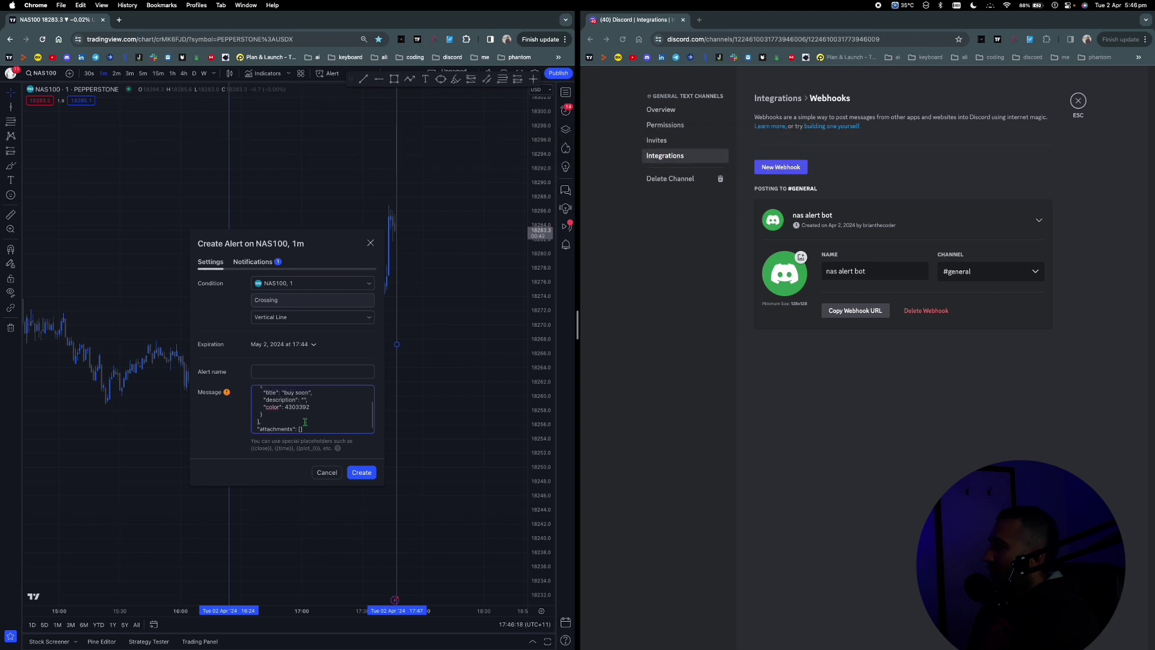
scroll(299, 420, "up", 1)
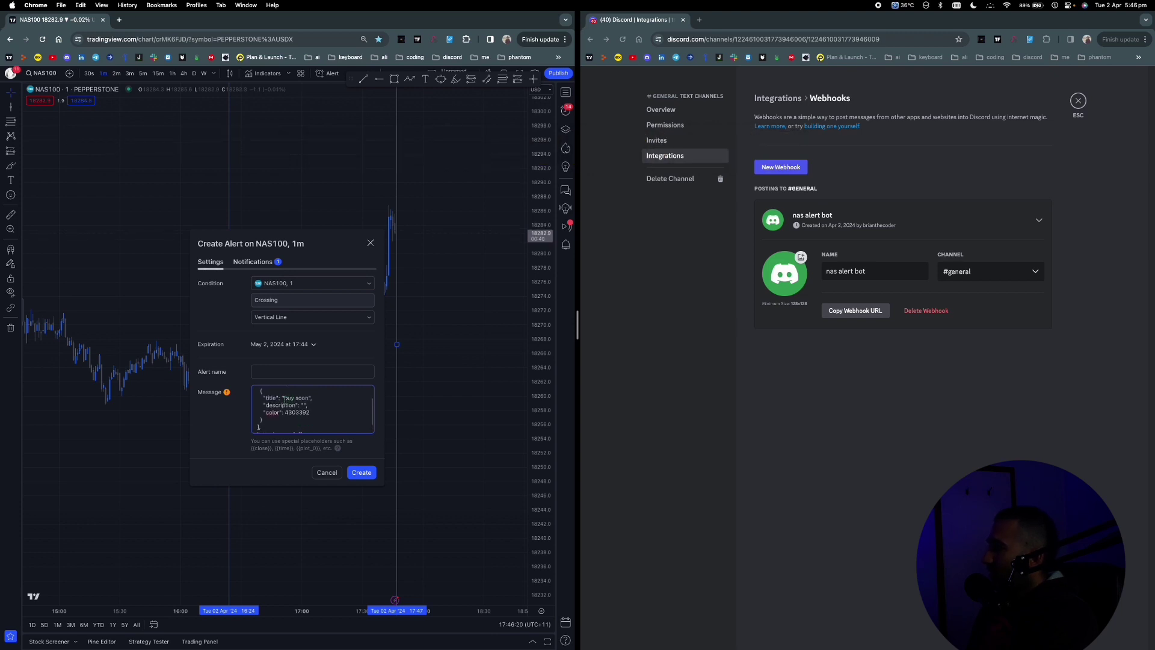
left_click_drag(284, 398, 309, 399)
scroll(288, 404, "up", 3)
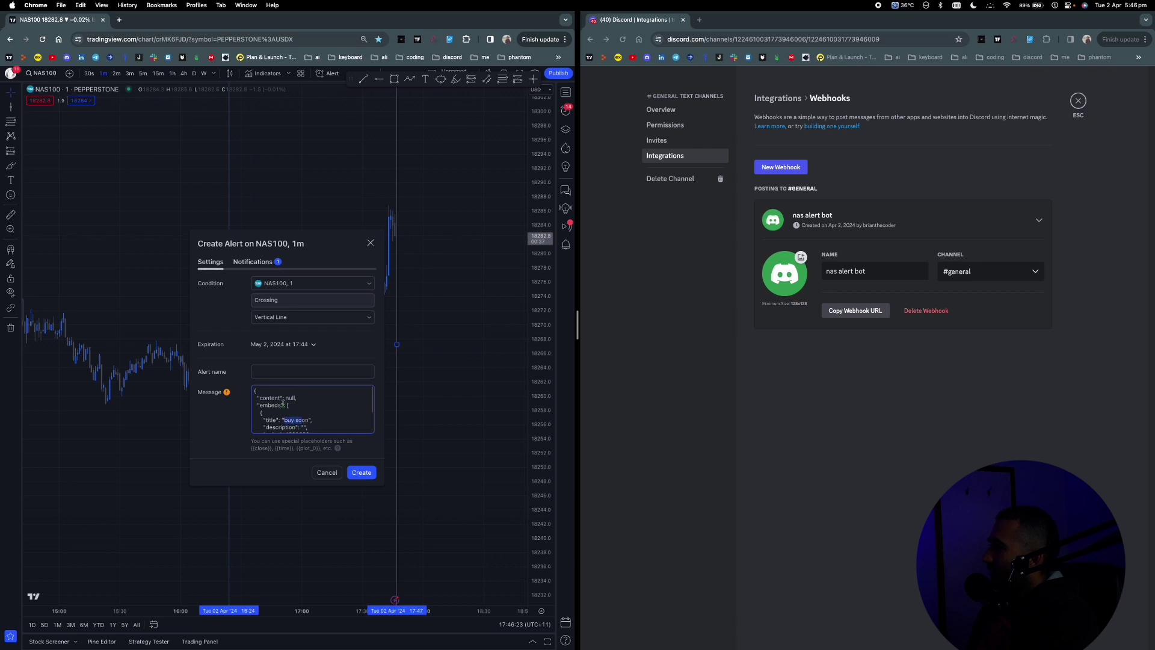
left_click(362, 474)
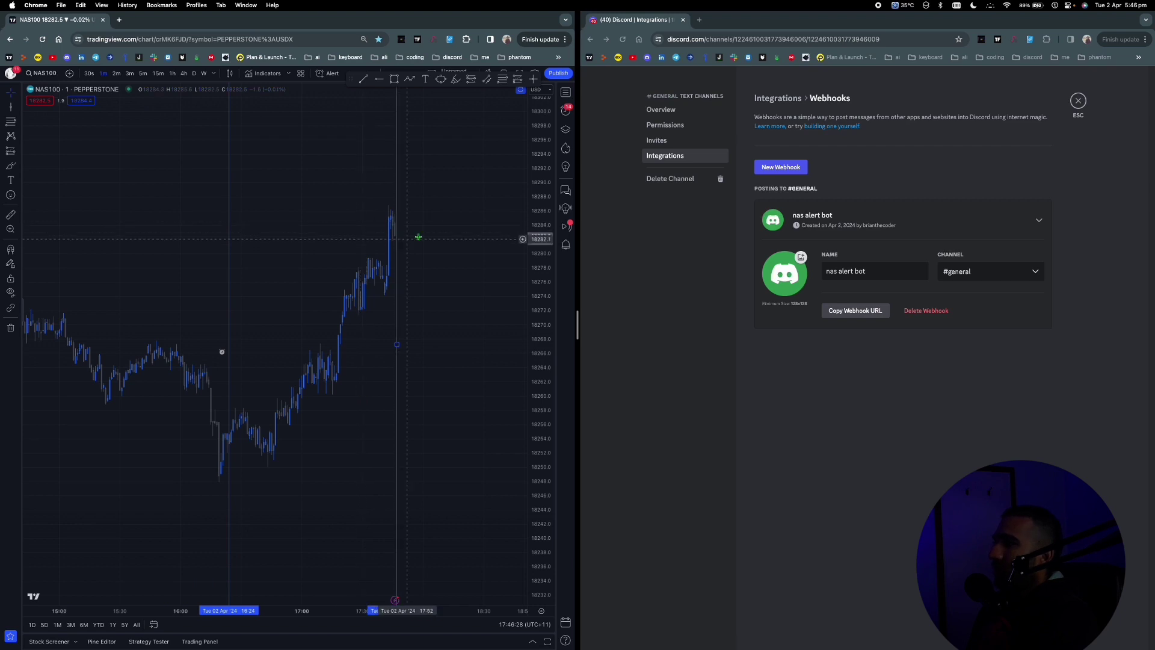
Highlight the bot's 'buy soon' embed in Discord #general and move the vertical line to 17:49.
left_click(393, 345)
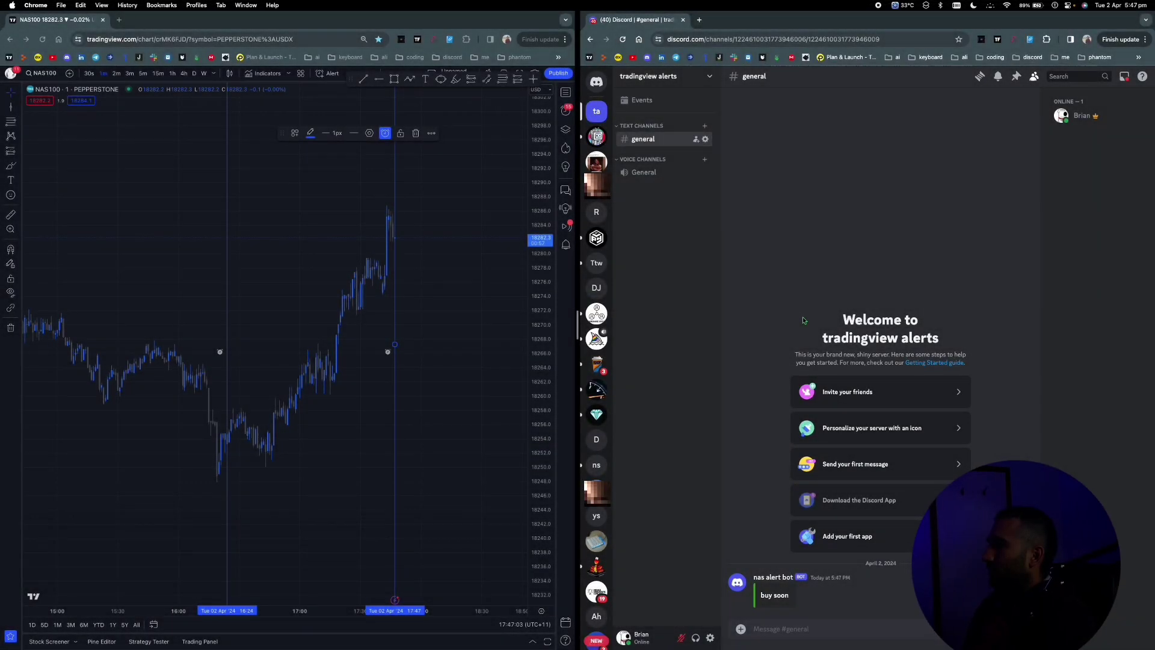
left_click(790, 596)
triple_click(790, 596)
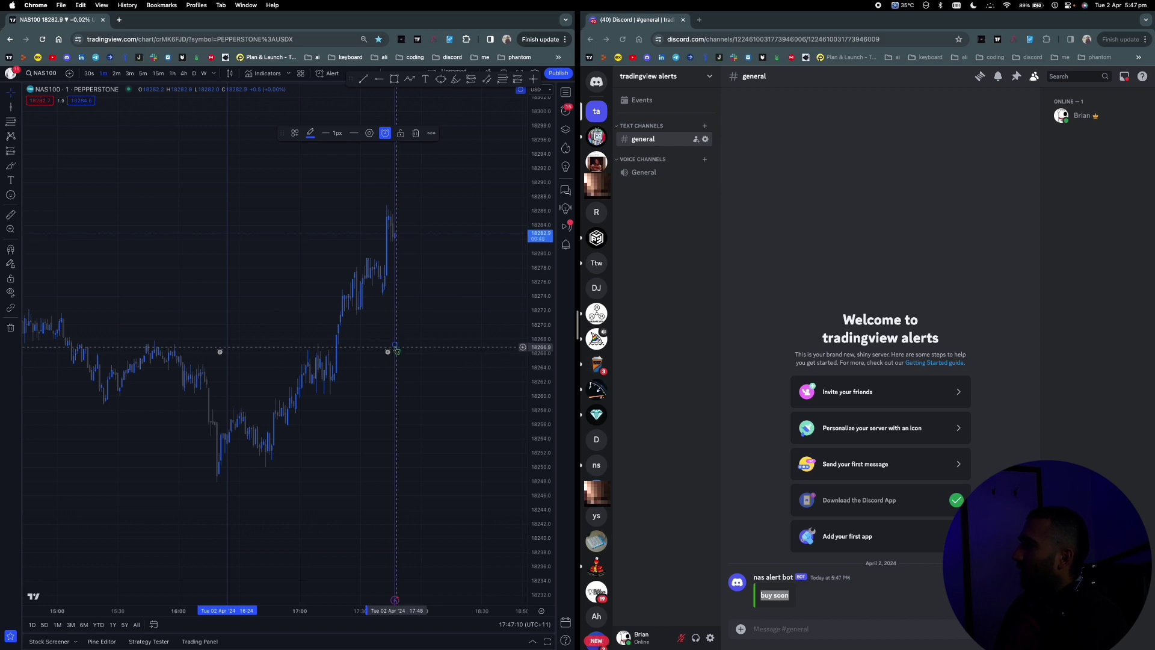
left_click_drag(394, 344, 399, 344)
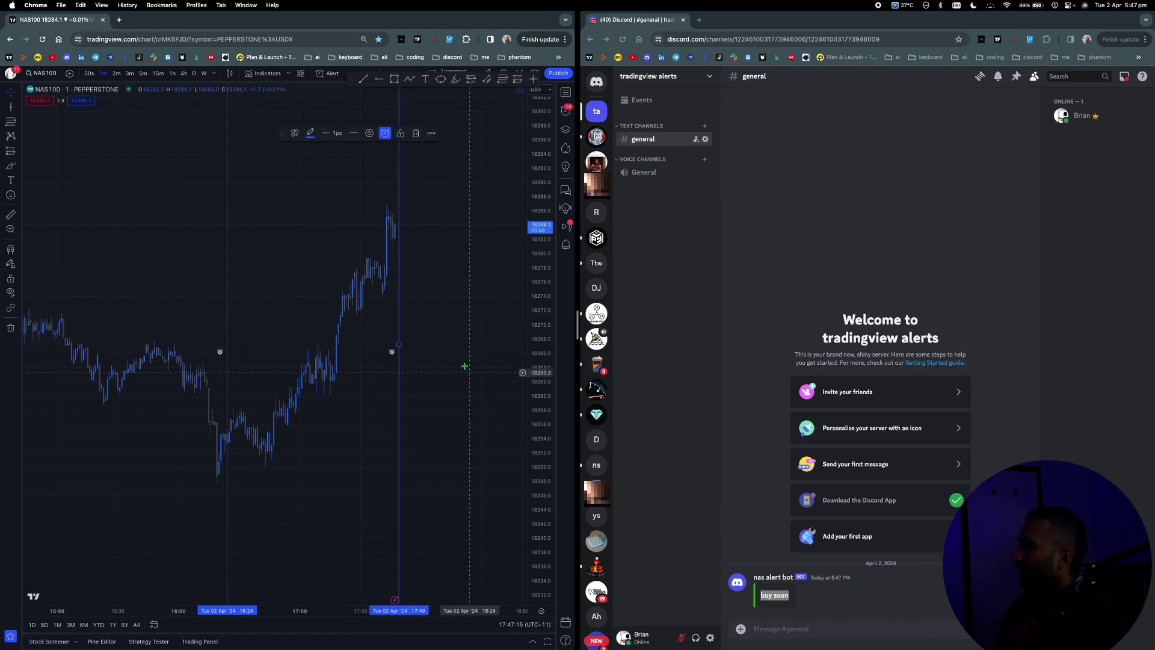
Change the vertical-line alert's message title from 'buy soon' to 'sell soon' and save it.
right_click(400, 248)
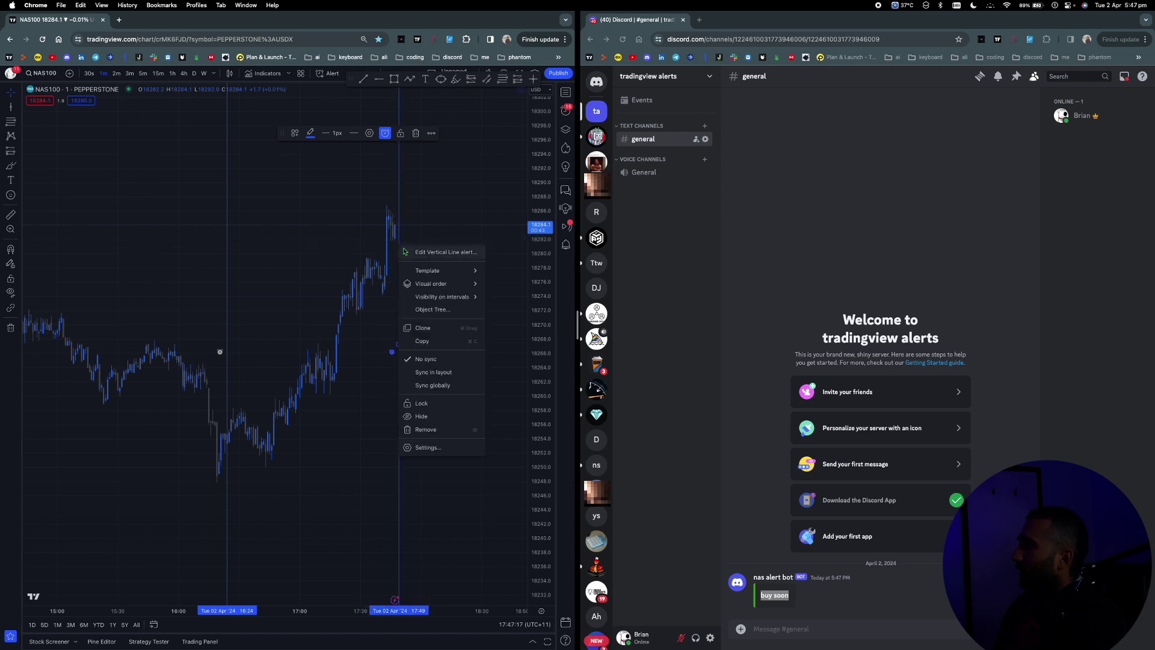
left_click(421, 255)
scroll(310, 415, "down", 2)
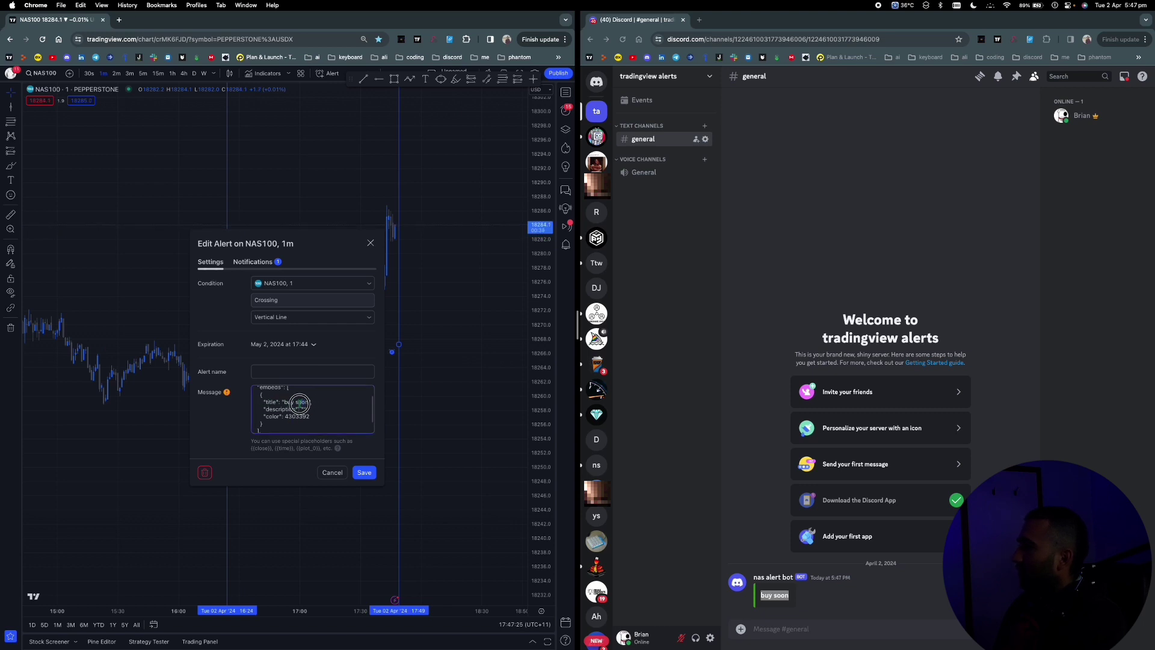
mouse_move(294, 402)
left_mouse_down()
mouse_move(307, 405)
mouse_move(286, 402)
left_mouse_up()
left_click(309, 403)
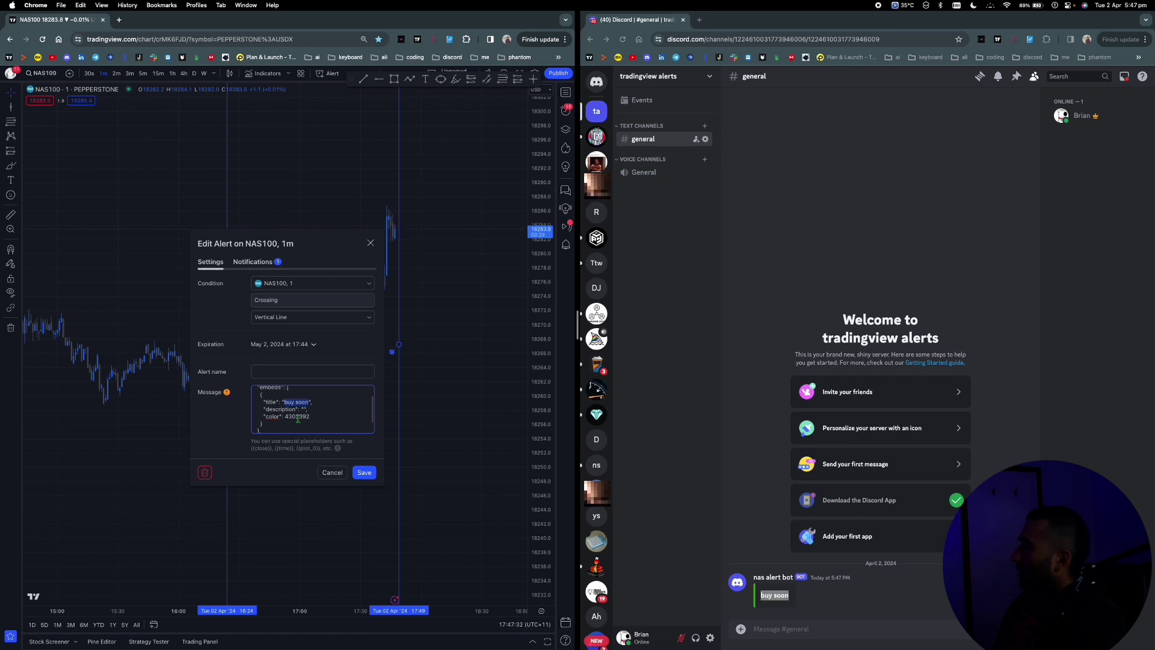
type("sell soon")
left_click(362, 472)
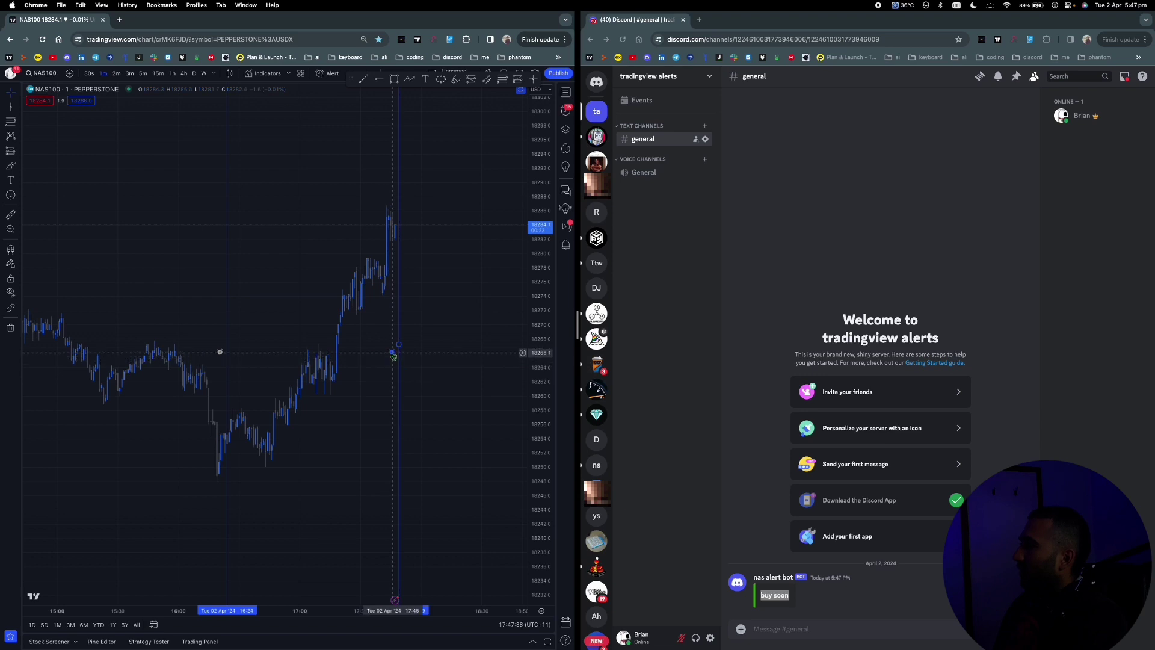
Open the vertical line's alert for editing and clear its old message text.
double_click(400, 361)
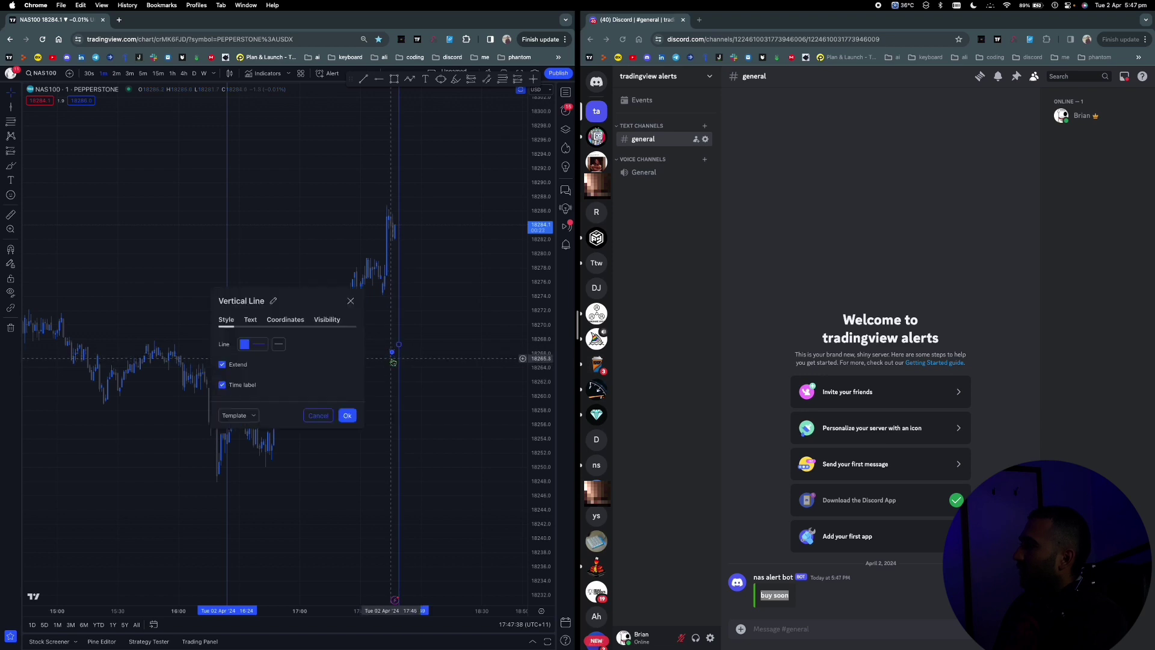
left_click(319, 415)
right_click(400, 351)
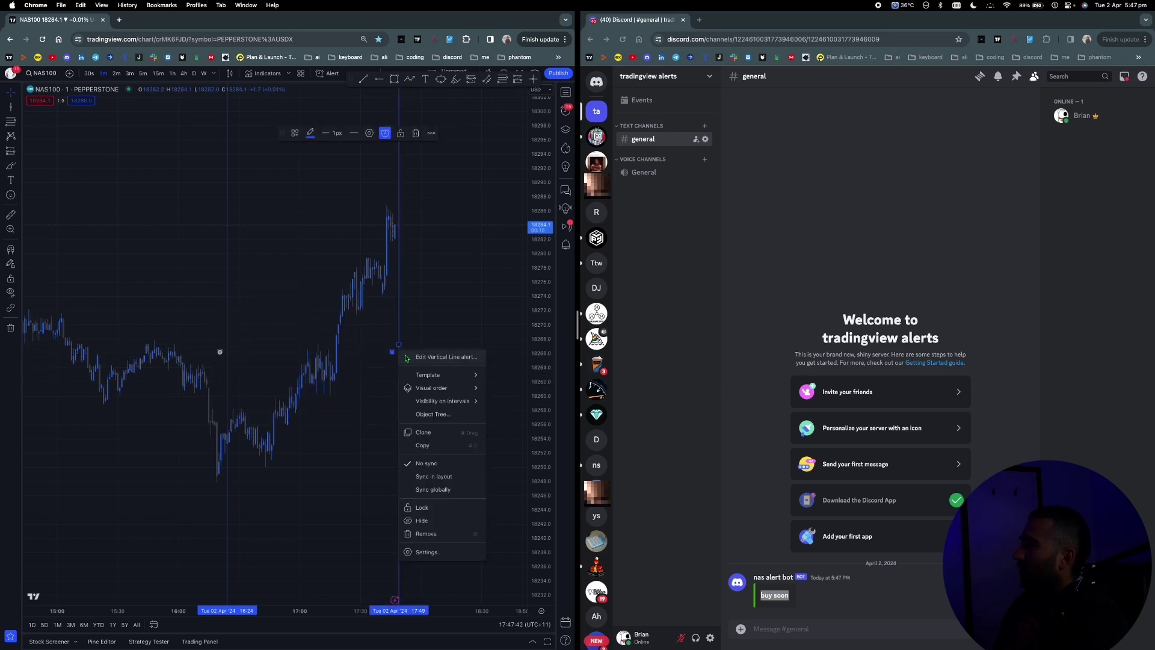
left_click(415, 357)
left_click(291, 396)
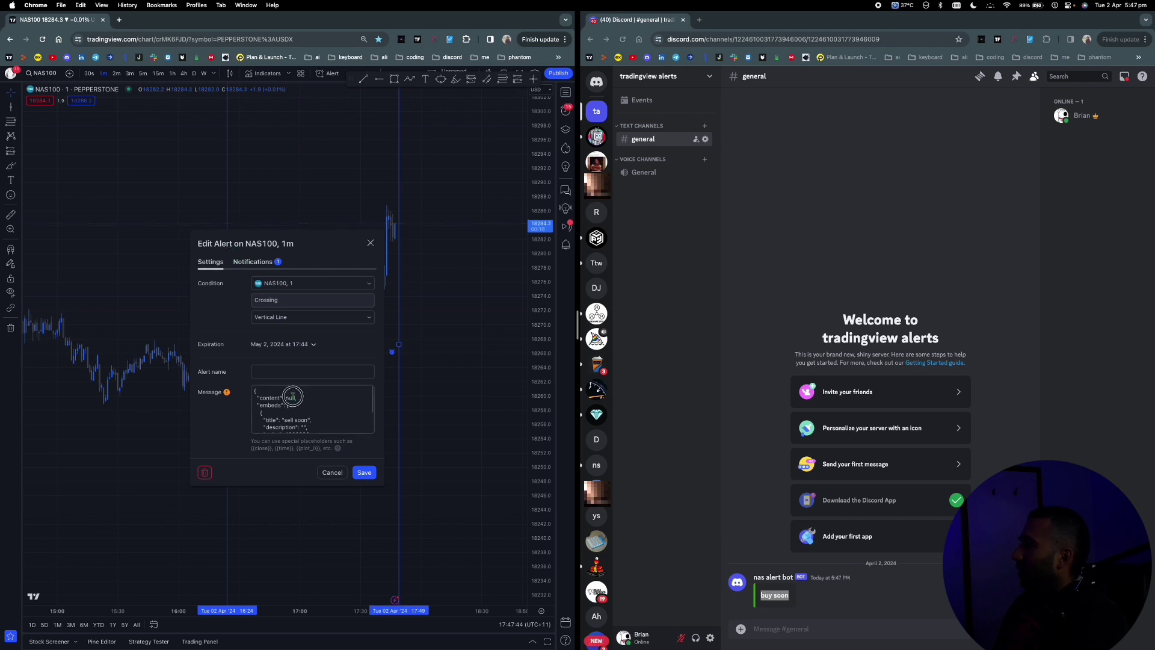
key("super+a")
key("BackSpace")
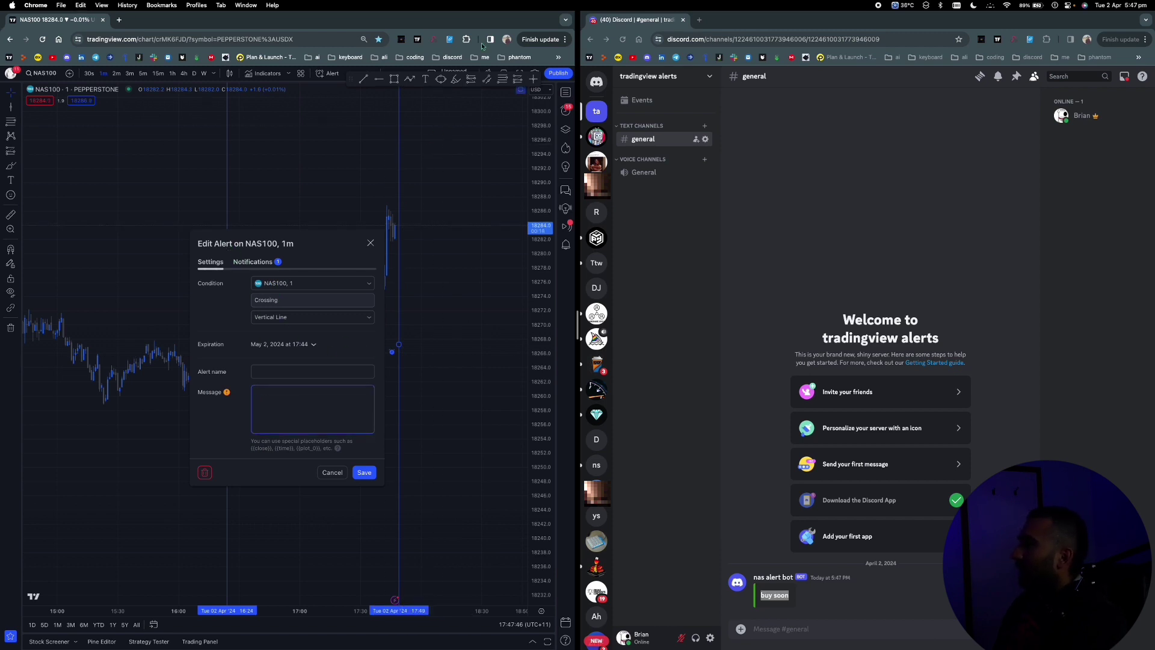
Generate a Discord embed JSON titled 'sell zone', paste it as the alert message, and save.
left_click(434, 40)
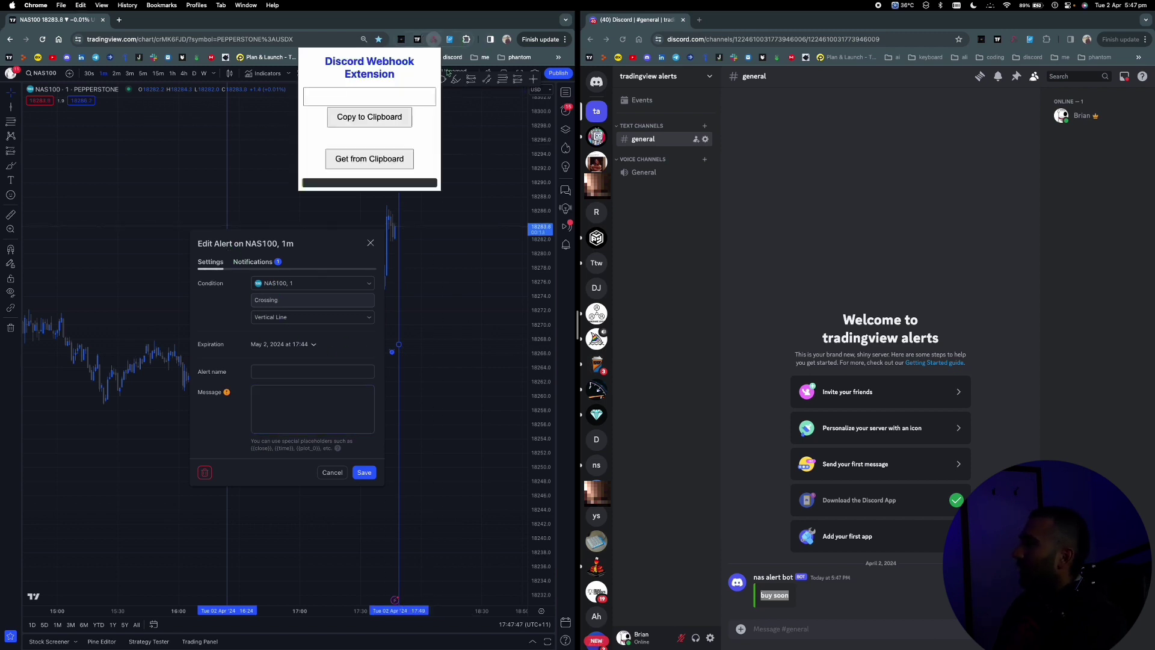
left_click(375, 98)
type("sell zone")
left_click(348, 116)
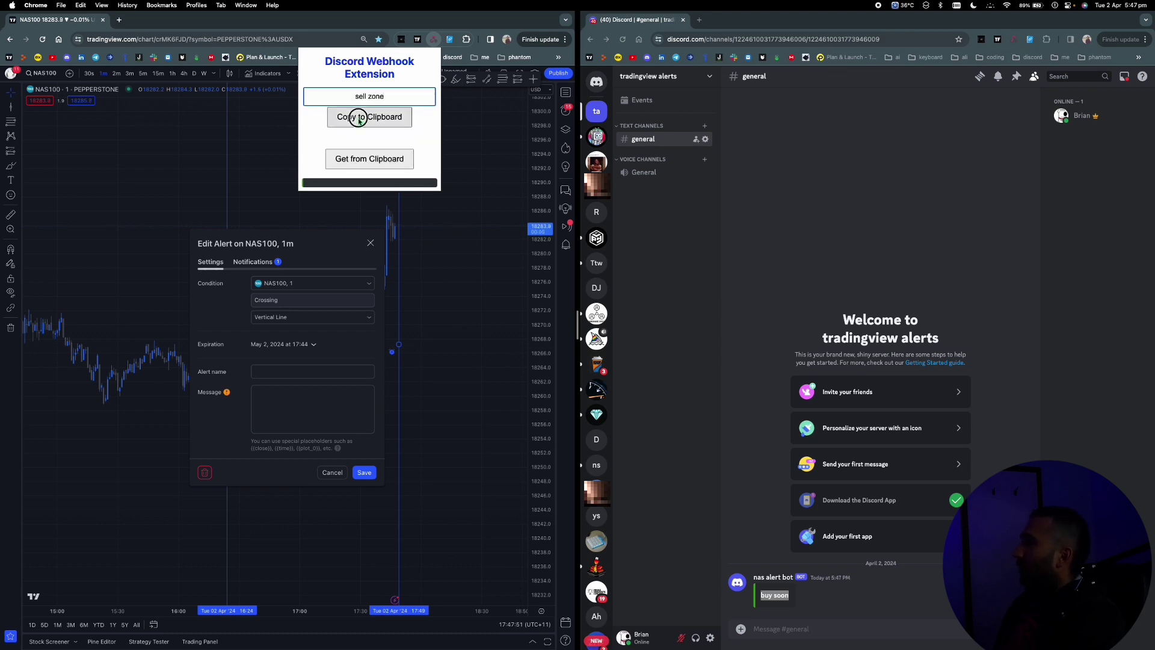
left_click(312, 405)
key("super+v")
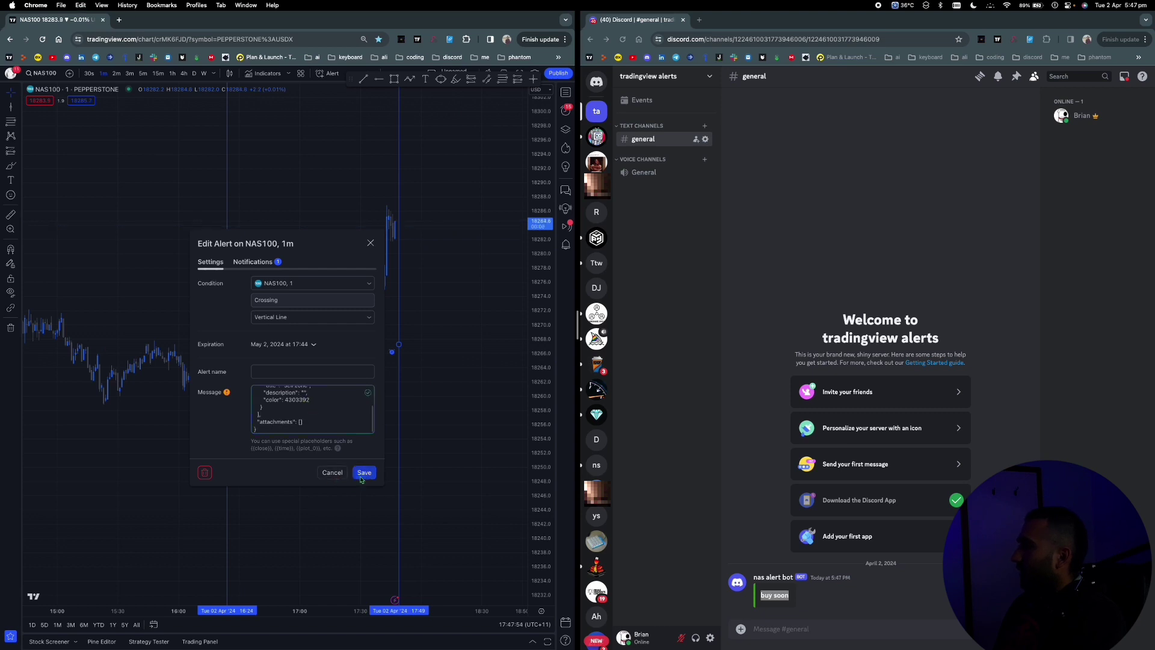
left_click(364, 473)
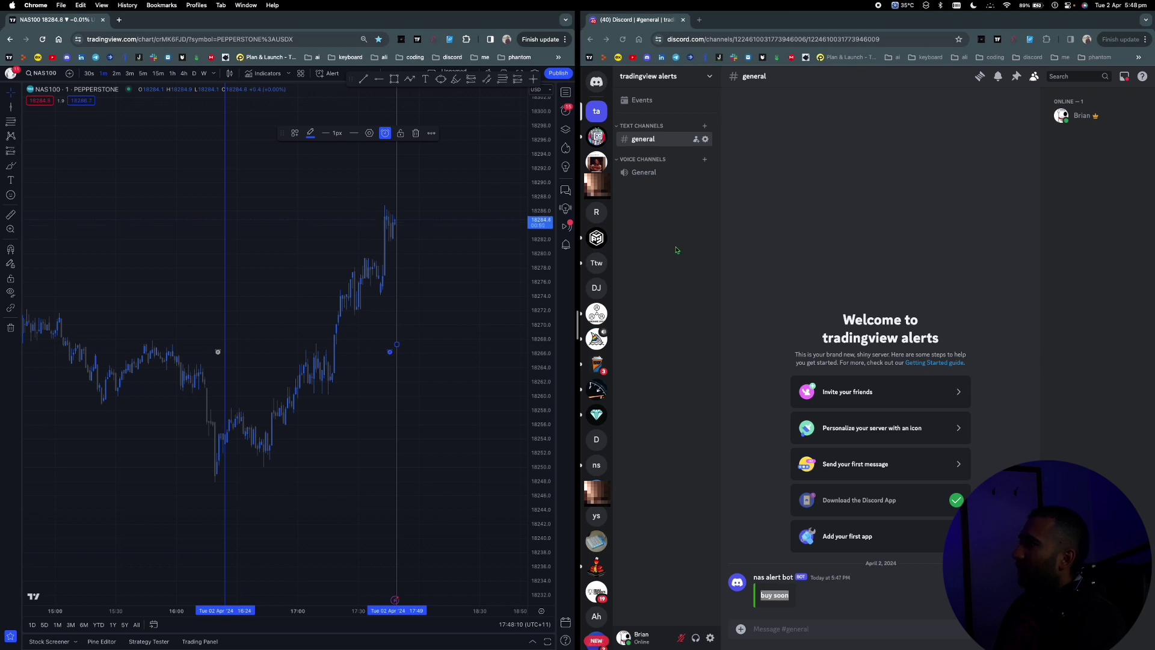
Start a new Permanent Clipboard entry named 'nas'.
left_click(450, 39)
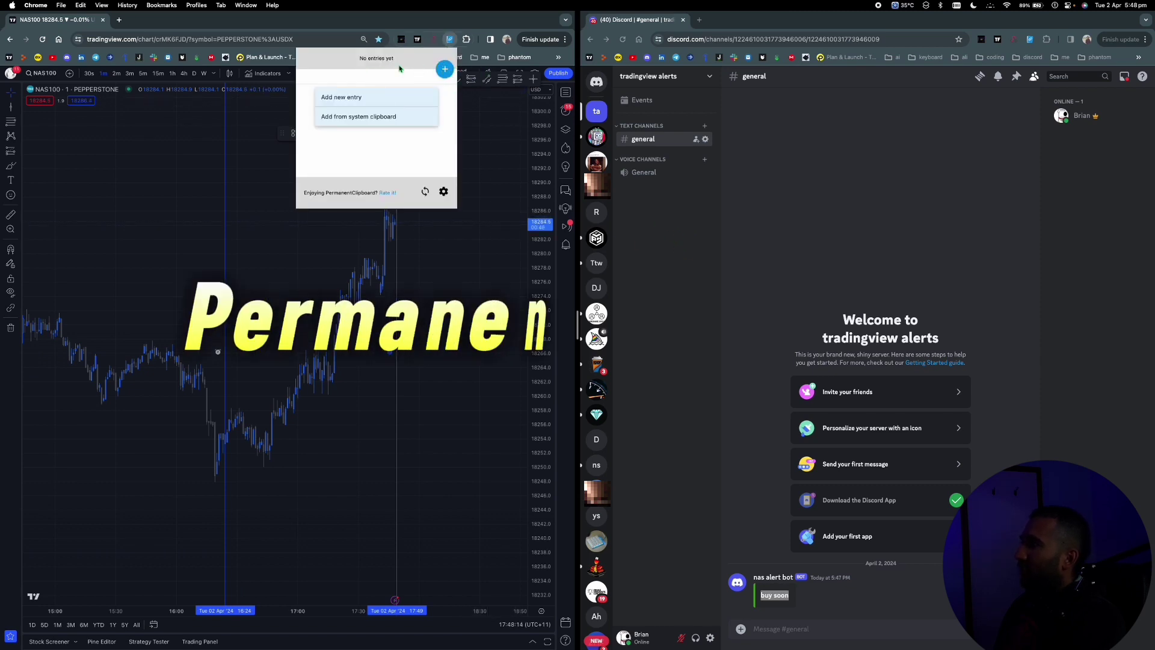
left_click(466, 39)
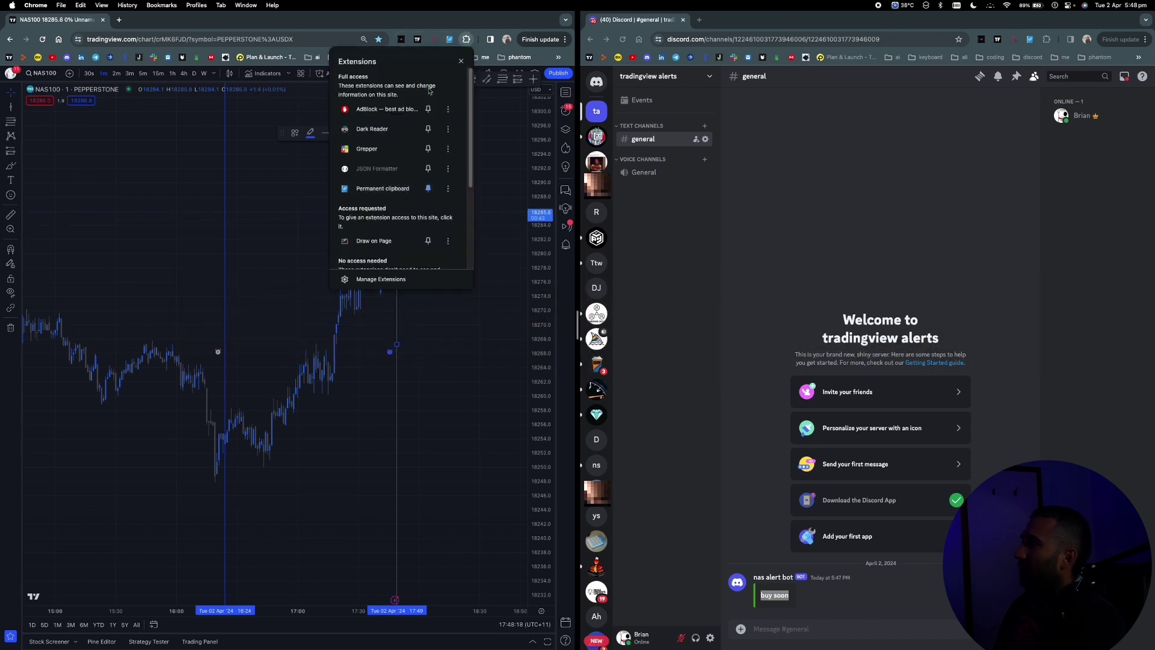
left_click(449, 39)
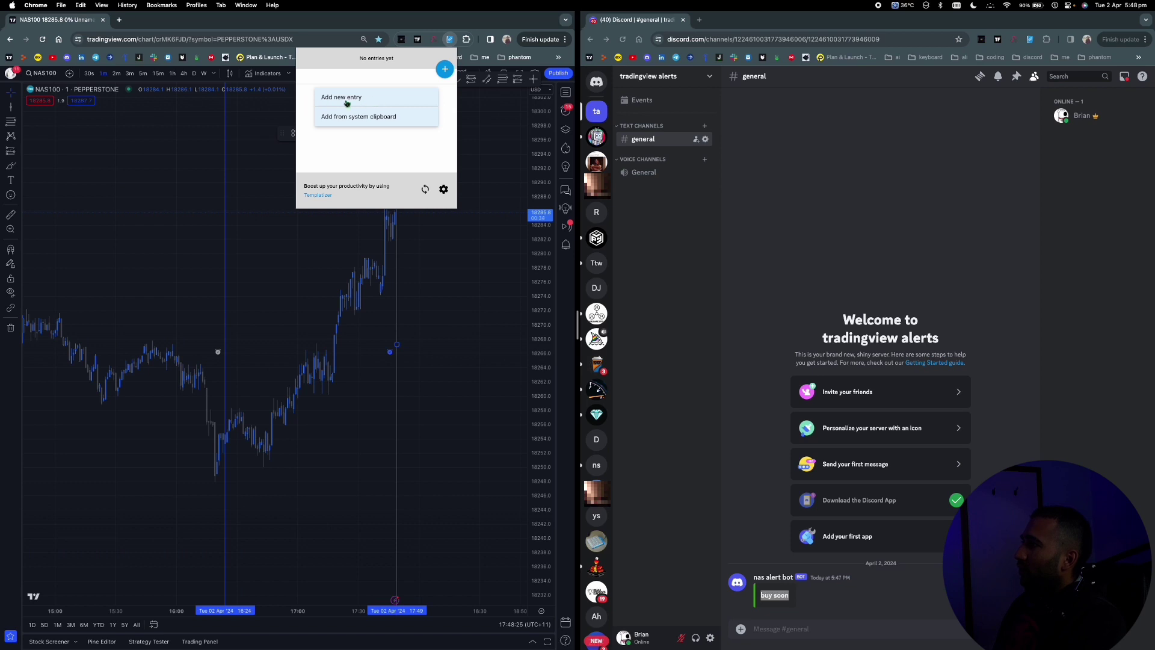
left_click(346, 103)
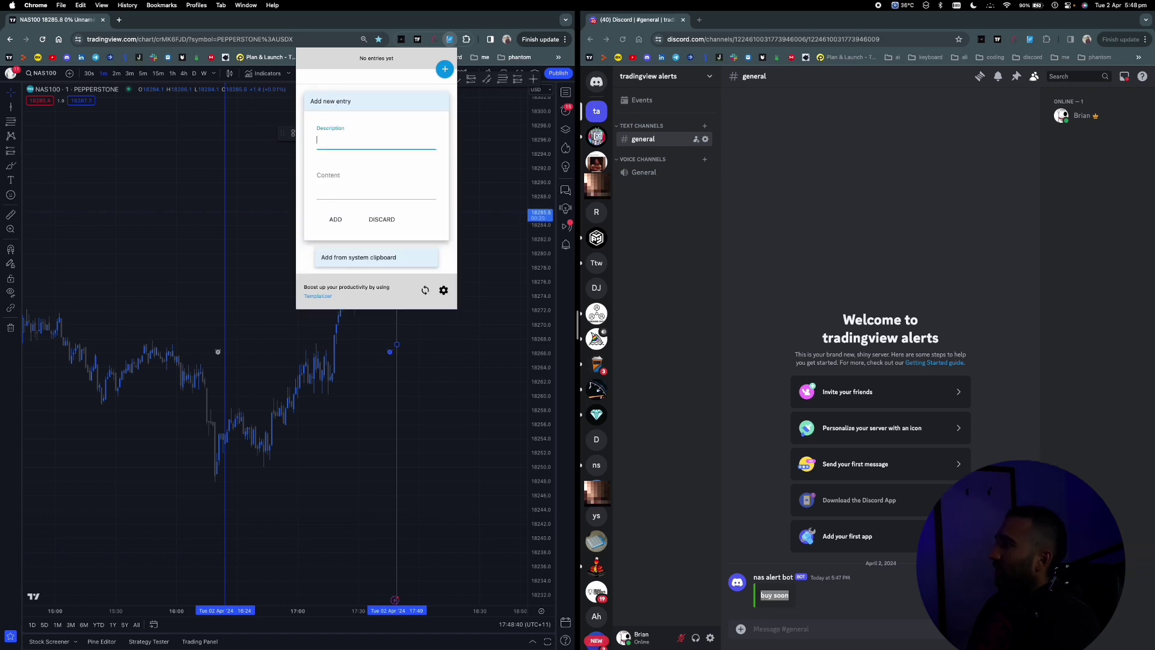
left_click(328, 188)
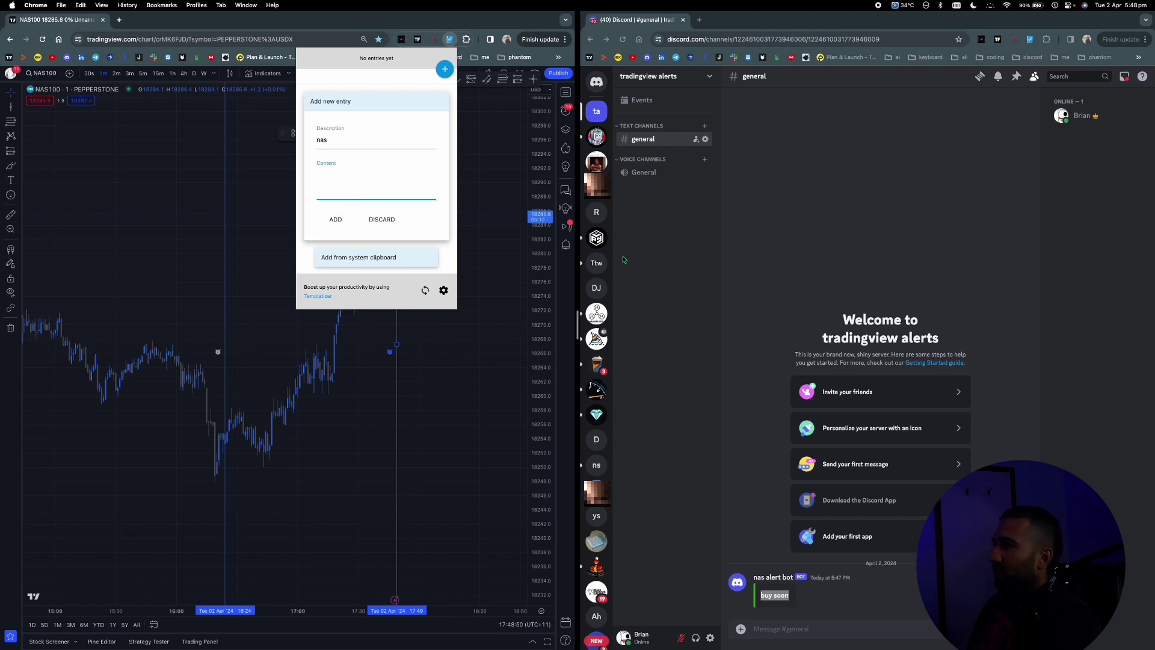
Copy the nas alert bot webhook URL from #general's Integrations and save it as the entry's content.
left_click(705, 139)
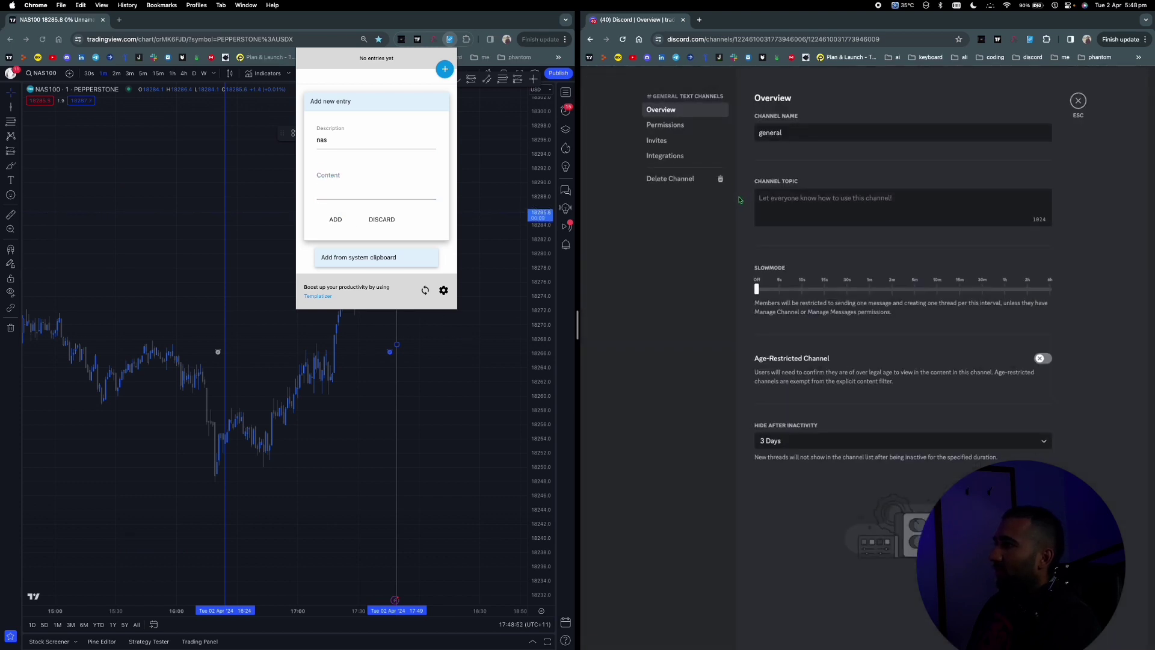
left_click(665, 156)
left_click(817, 205)
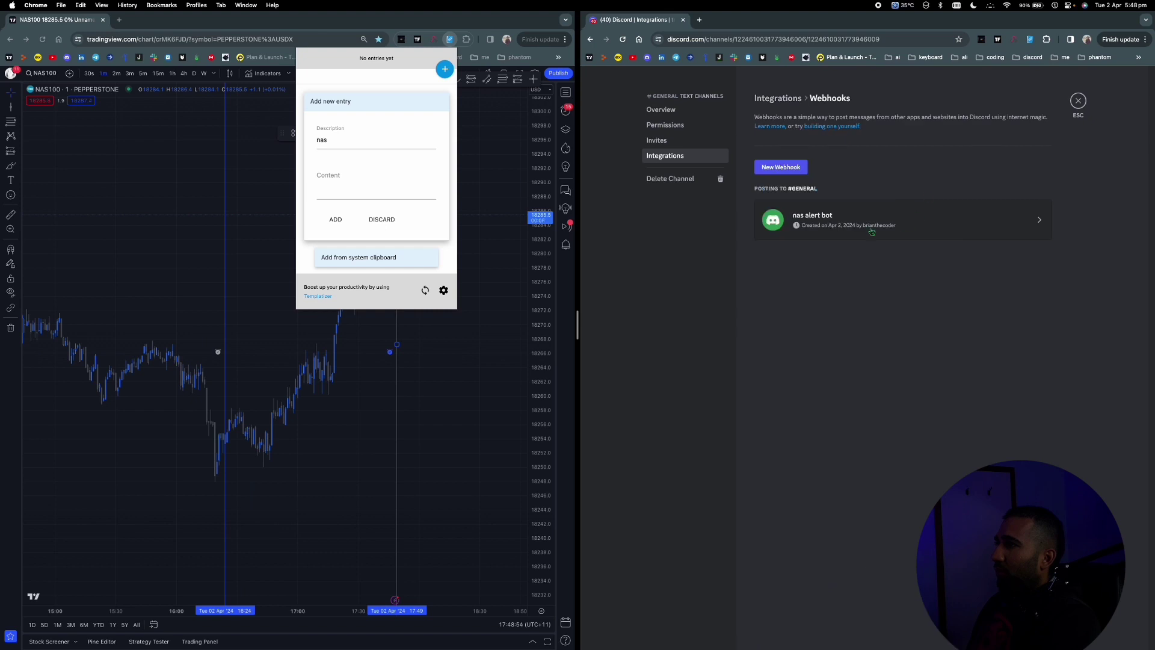
left_click(911, 227)
left_click(855, 310)
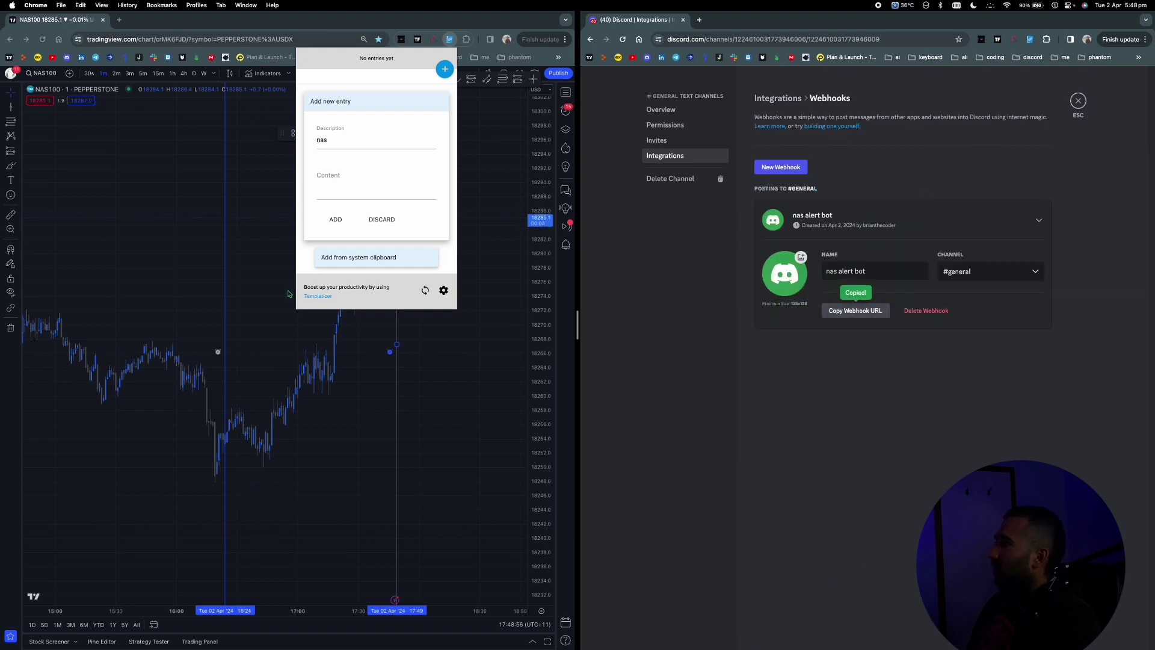
left_click(319, 201)
key("super+v")
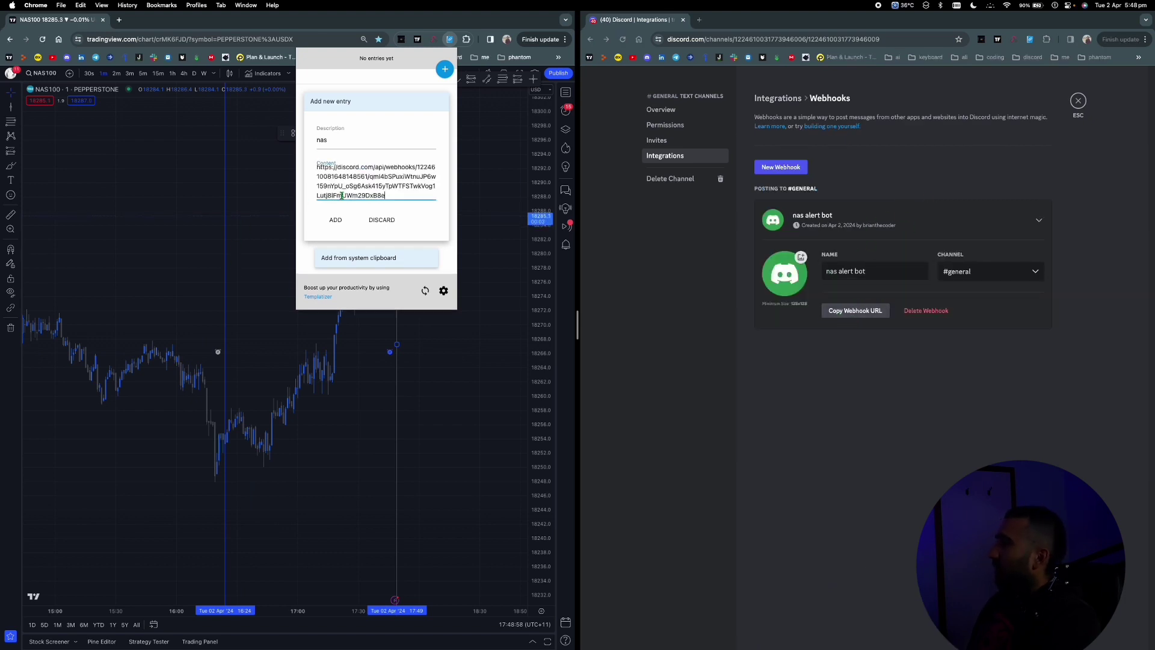
left_click(331, 239)
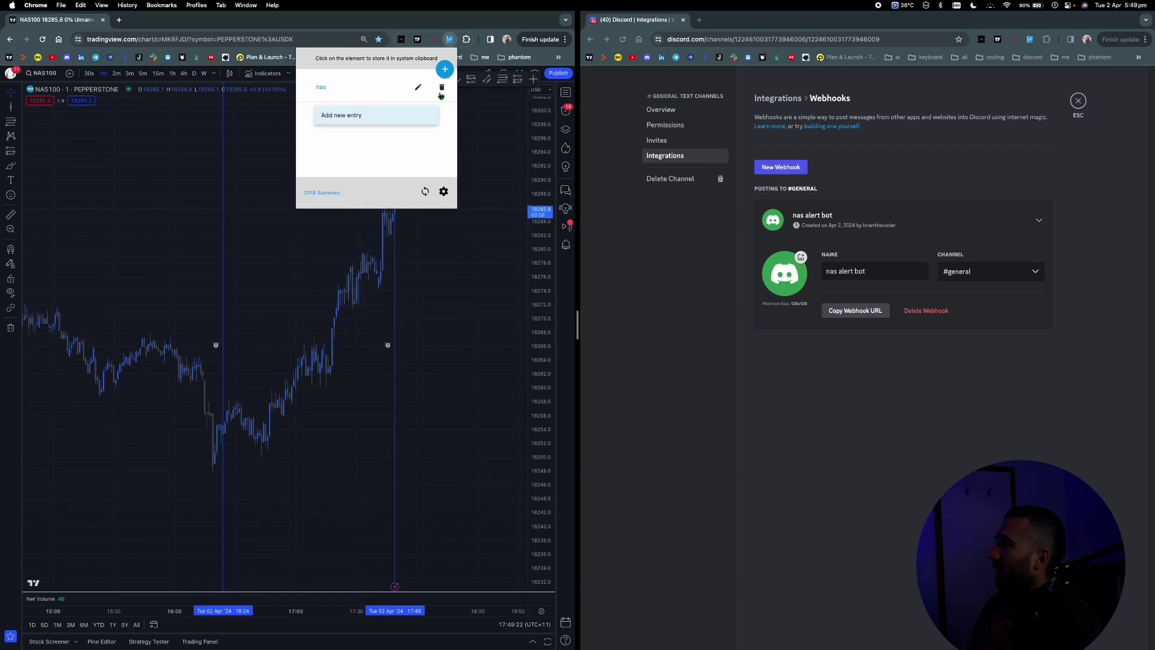
Replace the vertical-line alert's Webhook URL with the stored 'nas' entry and save the alert.
left_click(396, 263)
right_click(396, 263)
left_click(418, 269)
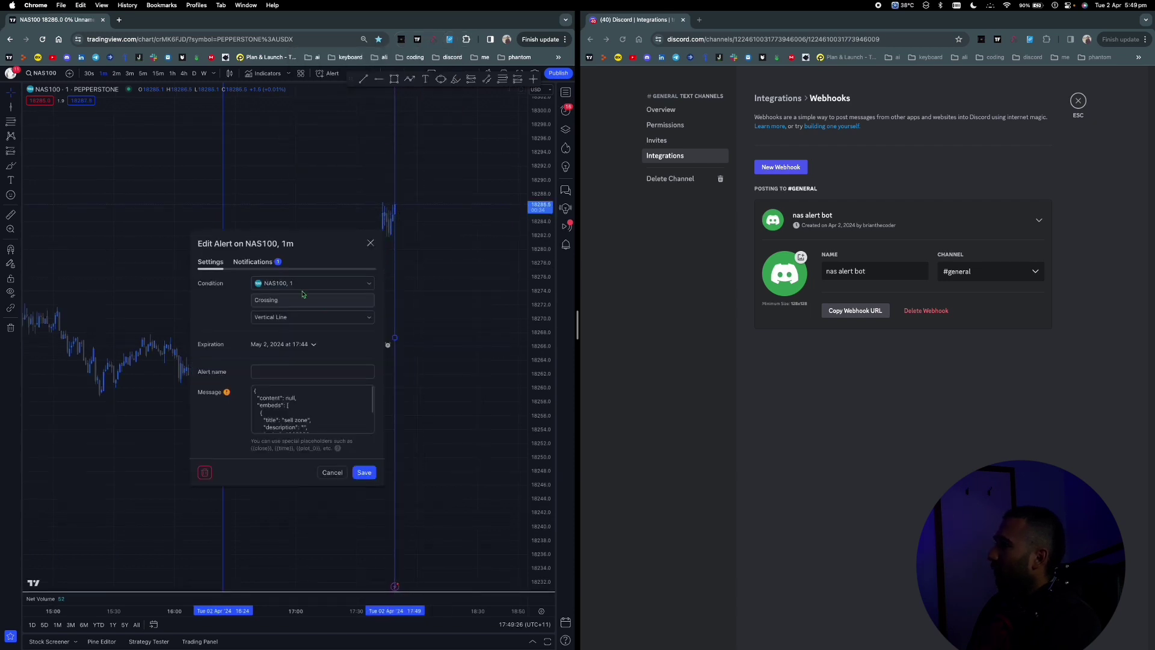
left_click(263, 265)
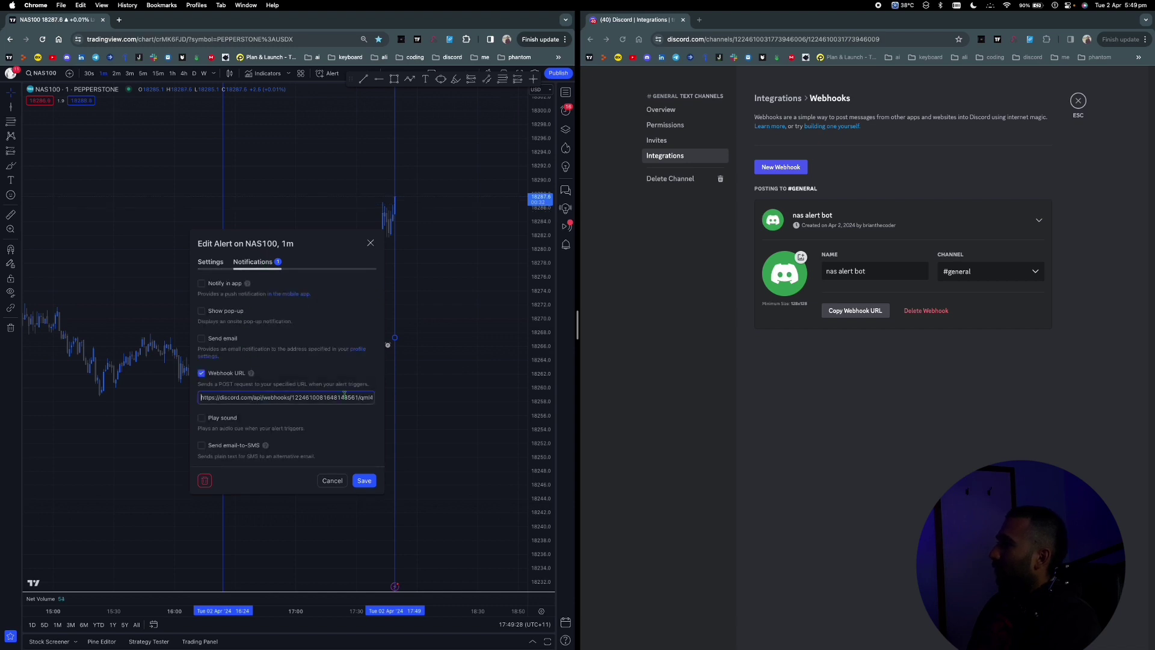
left_click(449, 39)
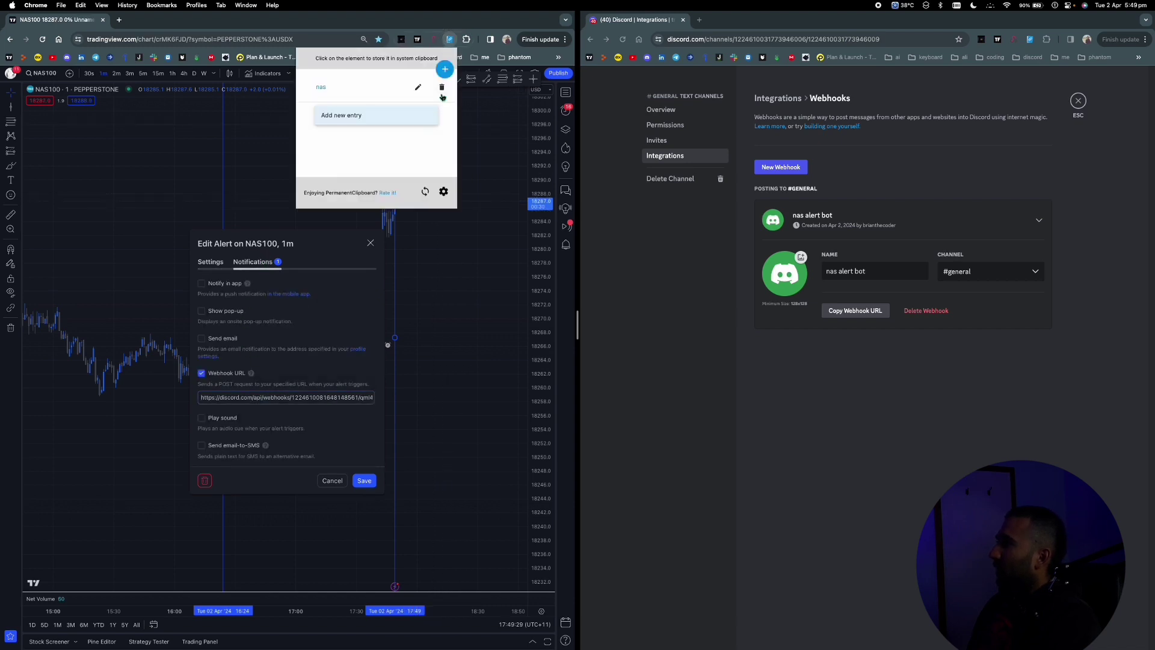
left_click(320, 87)
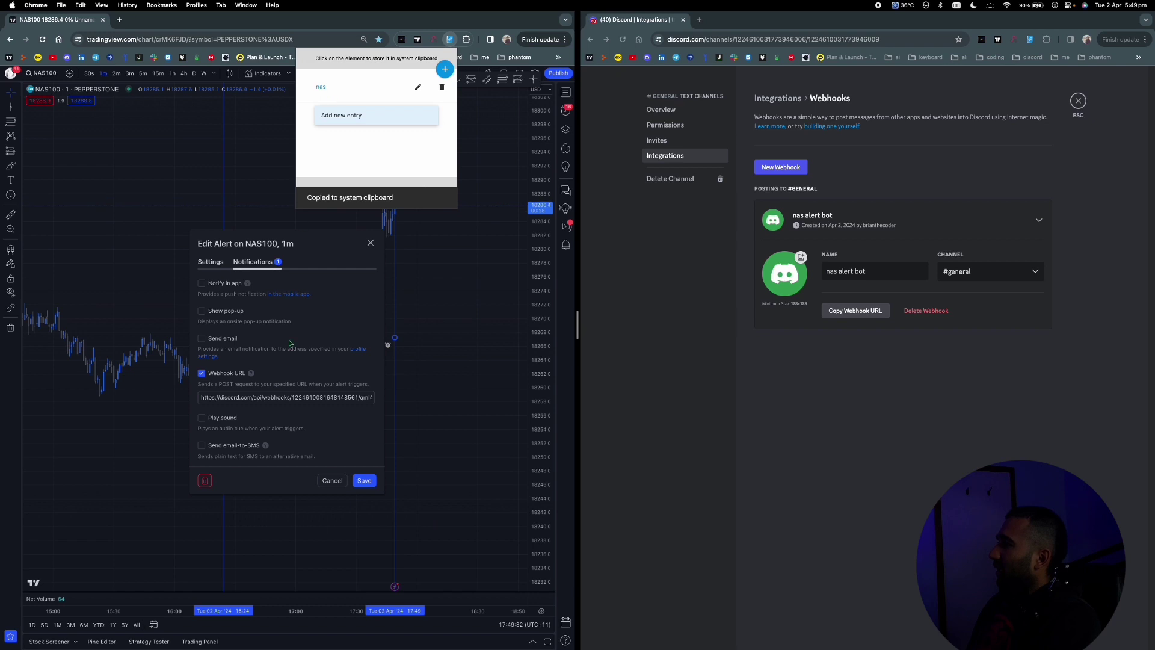
triple_click(277, 397)
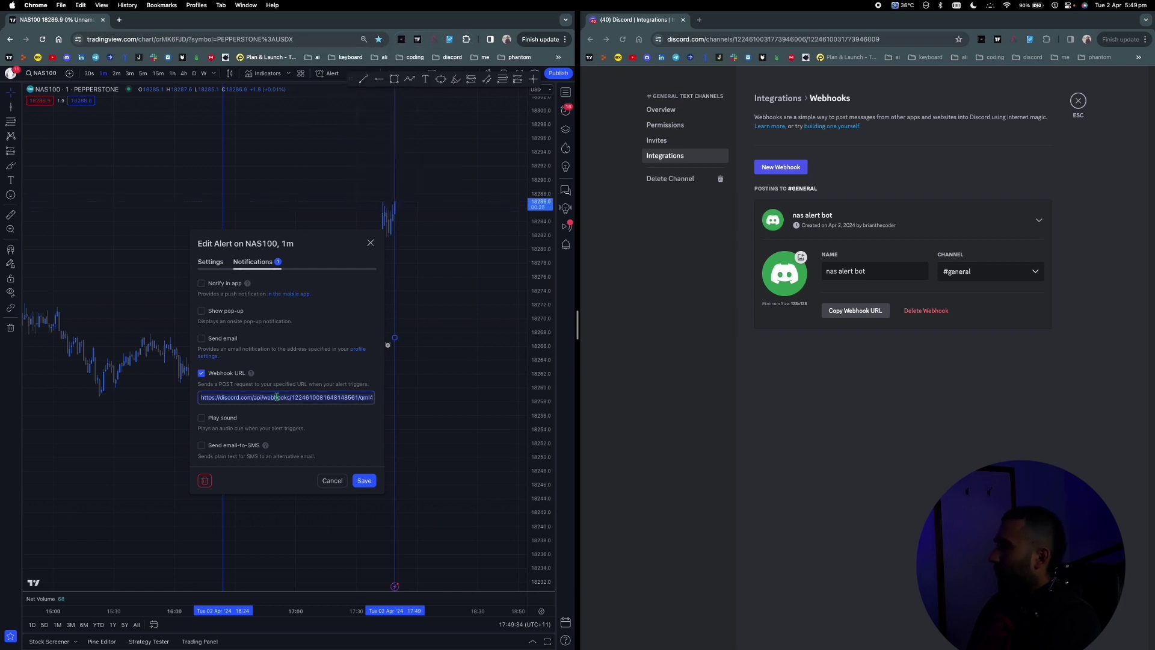
key("super+v")
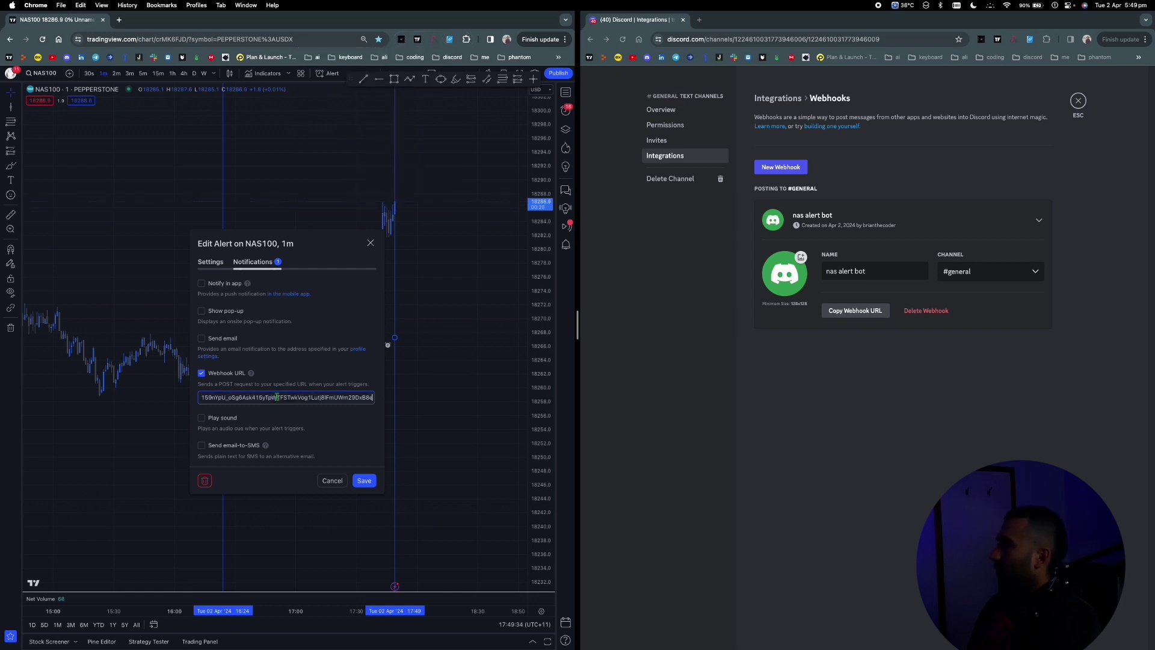
left_click(364, 481)
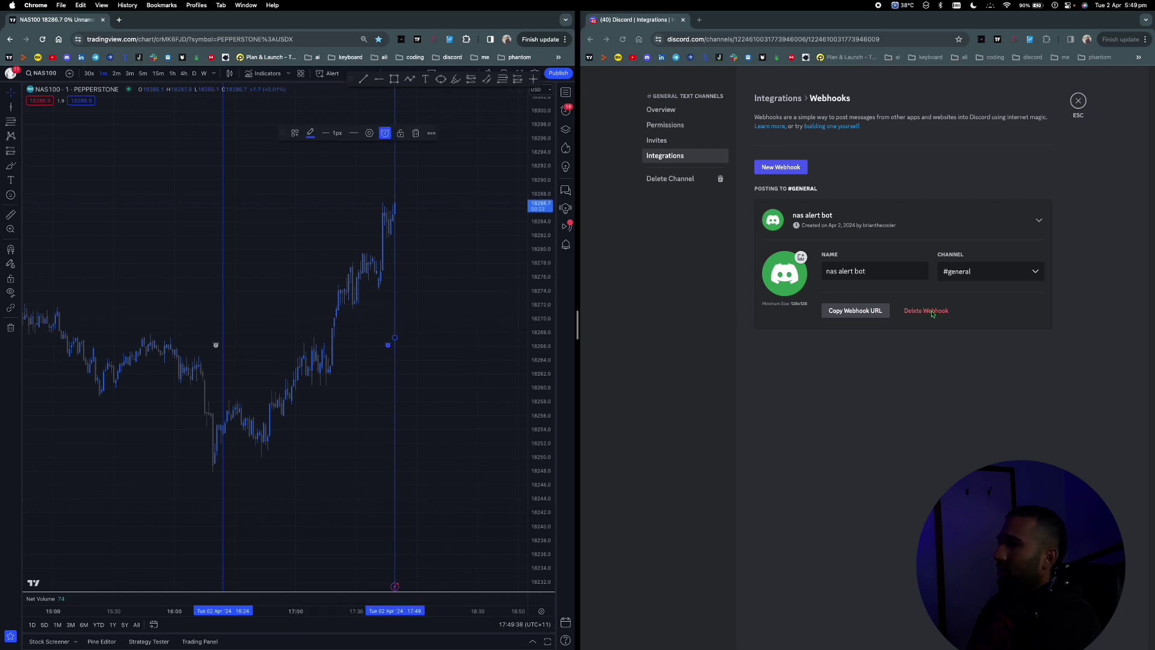
Return to #general, select the bot's 'buy soon' and 'sell zone' posts, and reopen the webhook extension.
left_click(1079, 100)
triple_click(762, 565)
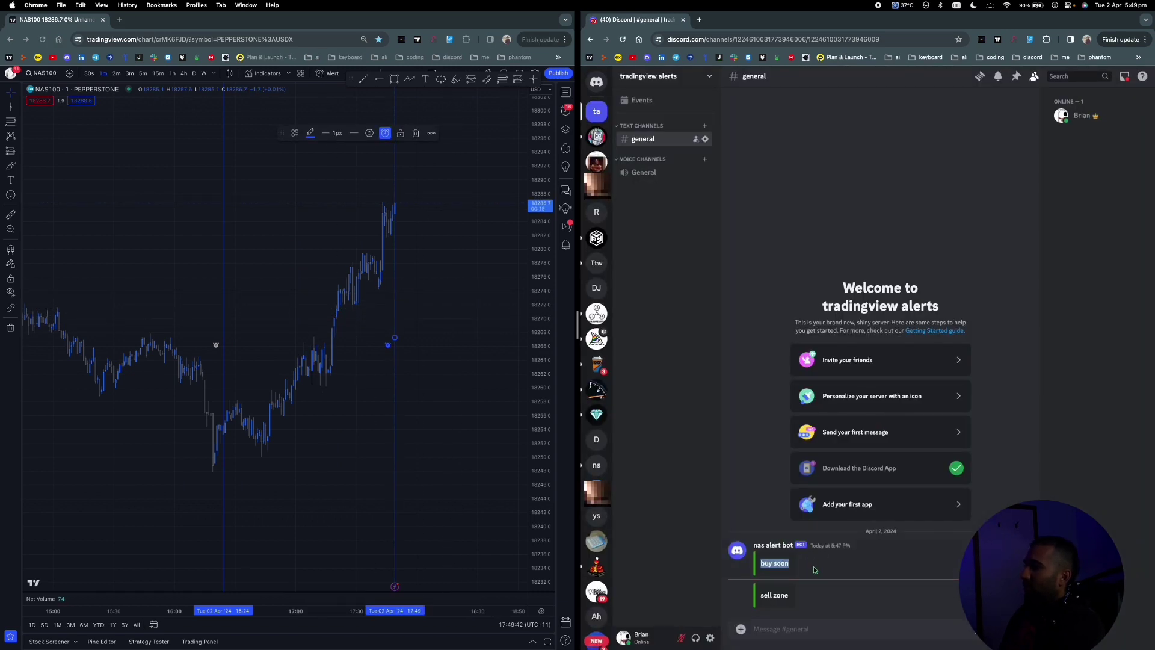
left_click_drag(767, 569, 790, 567)
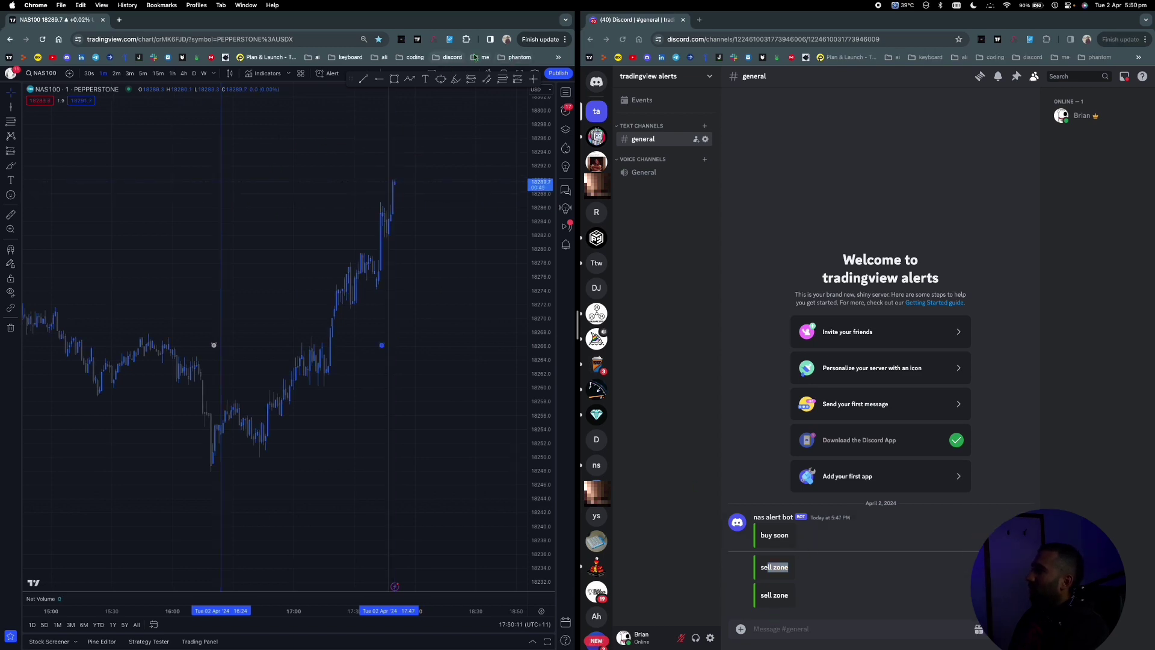
left_click(434, 41)
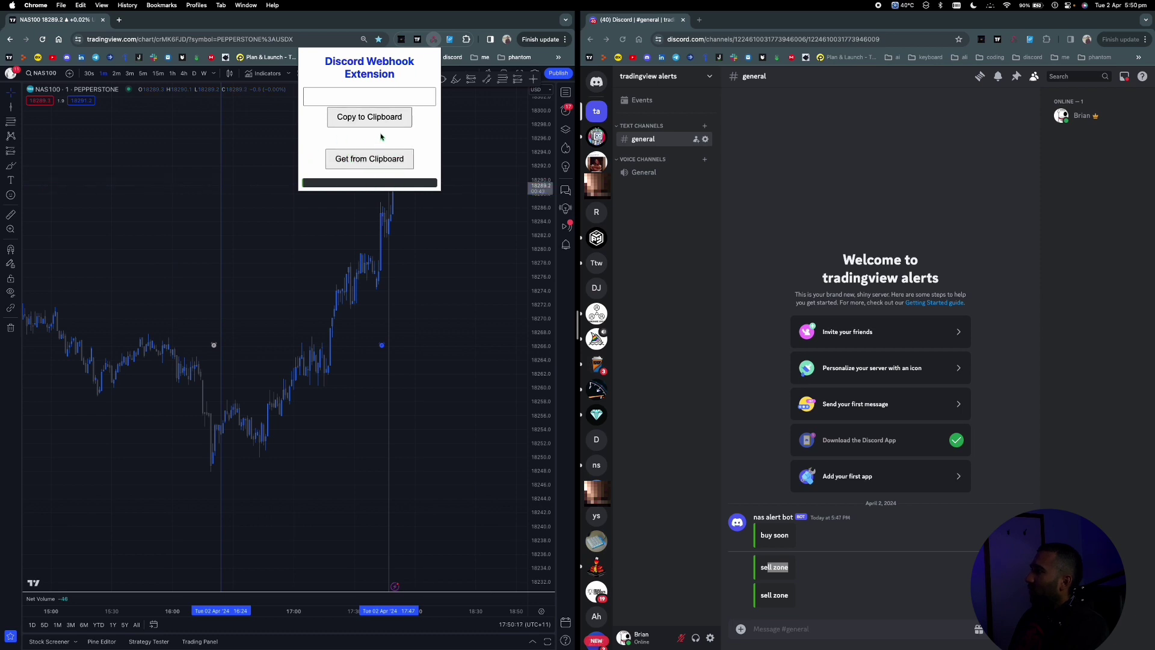
Verify the Discord Webhook Extension's Clipboard permission is Allow, then close the Settings tab.
left_click(467, 39)
scroll(426, 238, "down", 1)
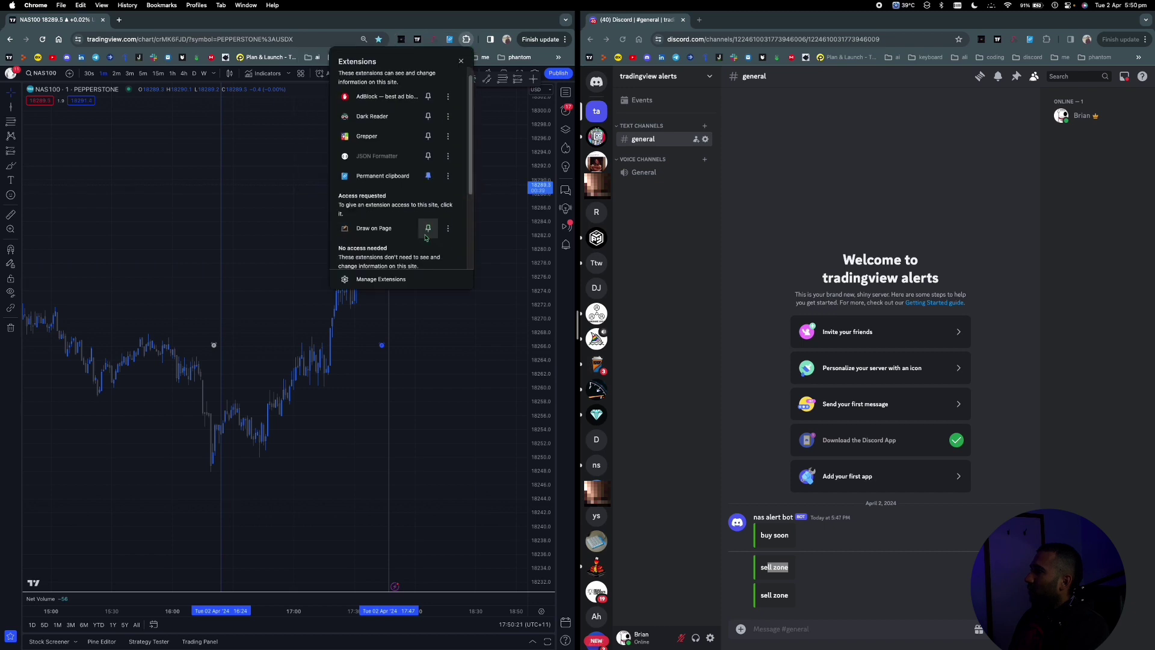
scroll(425, 238, "down", 1)
left_click(448, 260)
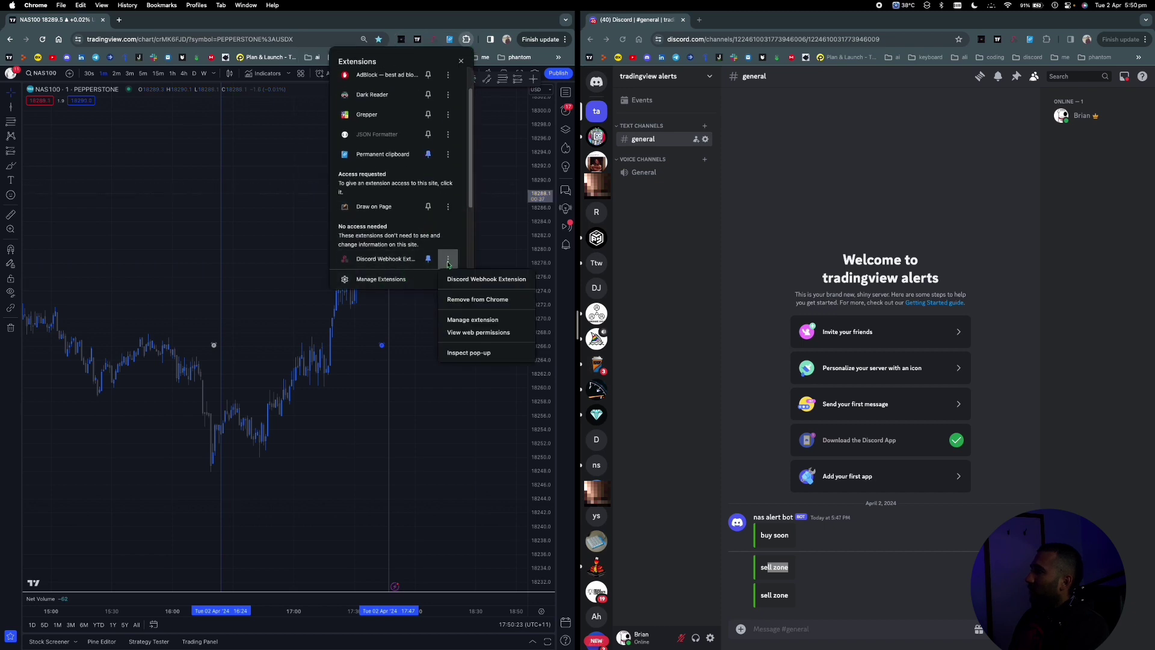
left_click(479, 333)
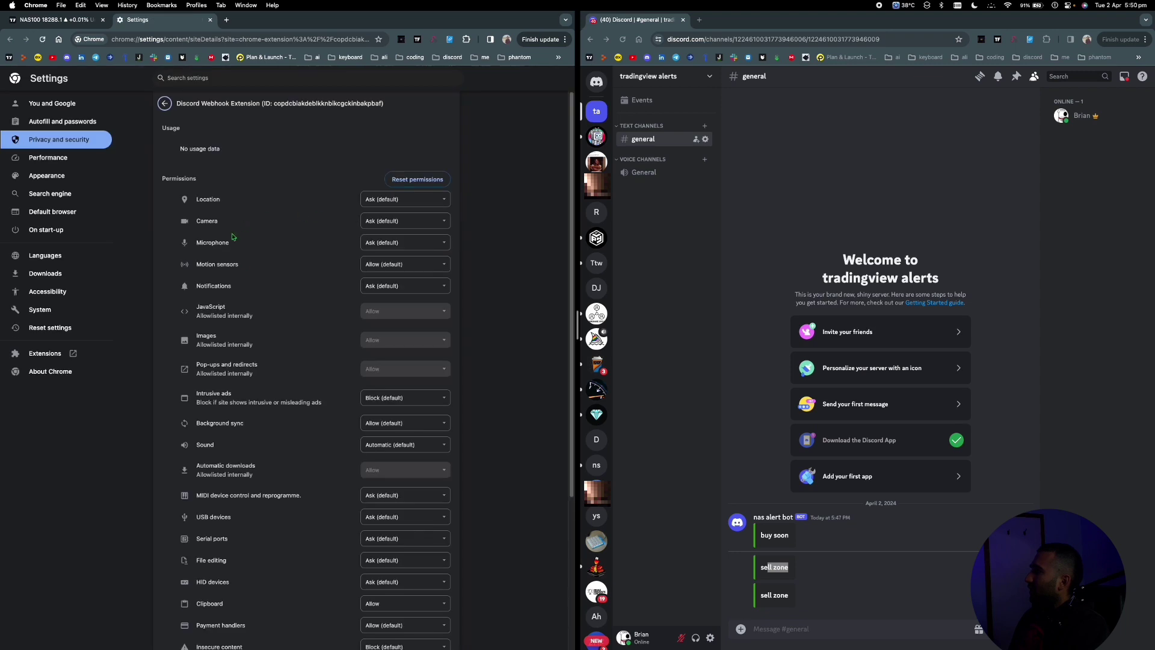
scroll(285, 389, "down", 5)
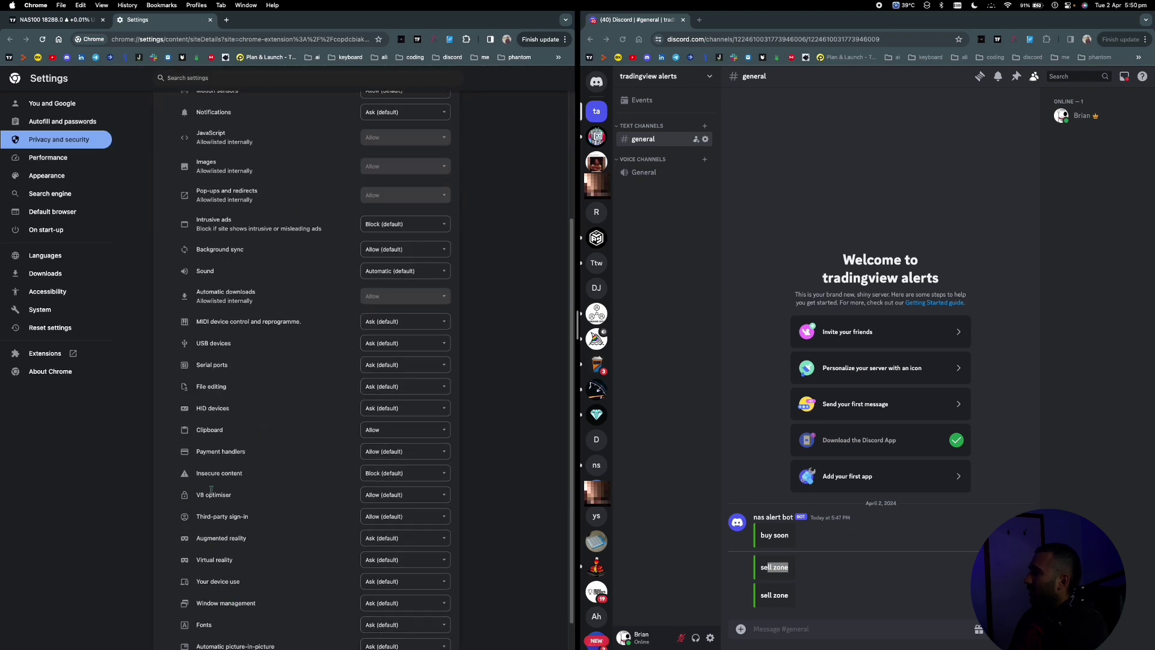
left_click(421, 430)
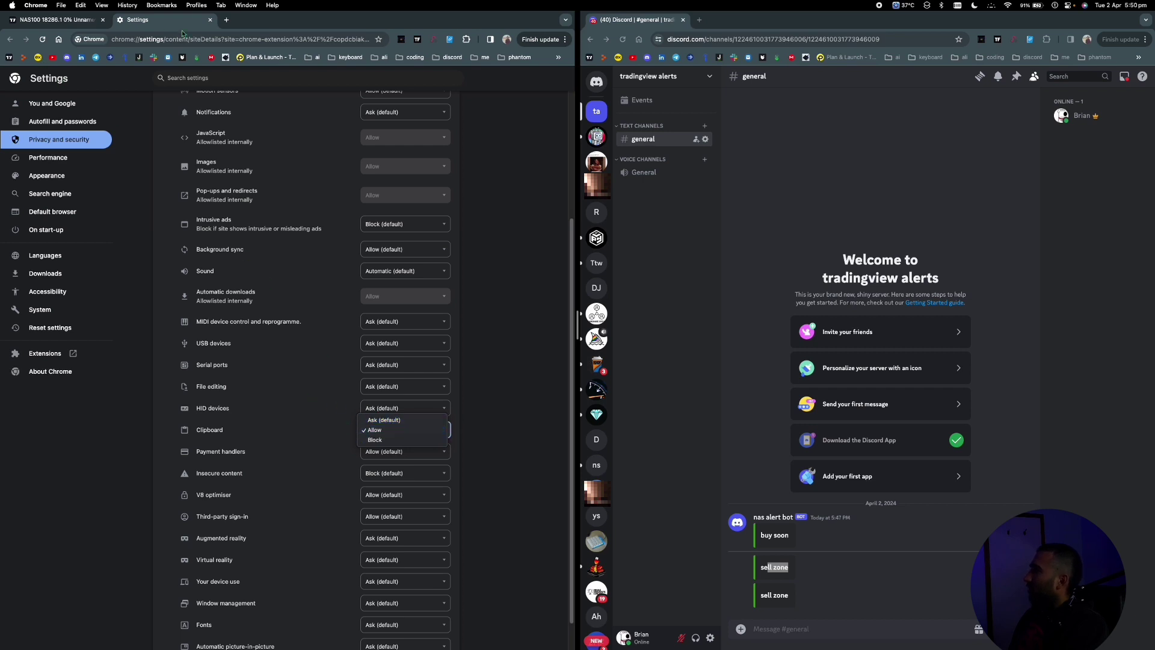
key("super+w")
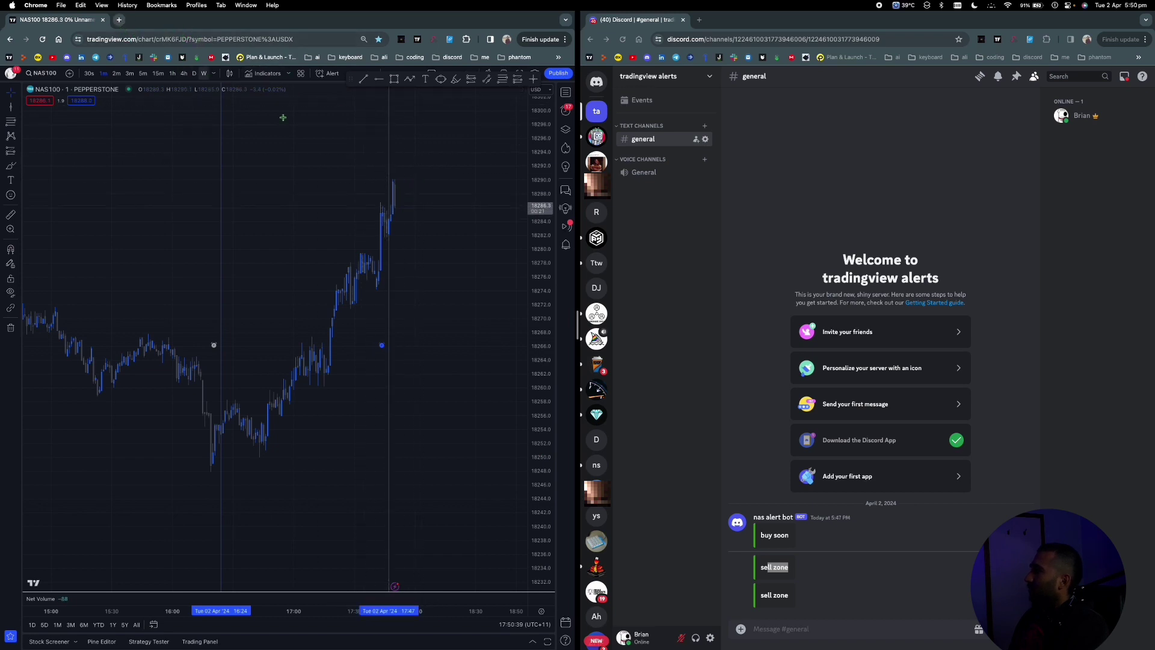
Add a NAS100 price alert at 18294.3 and clear its default message.
right_click(430, 150)
left_click(497, 129)
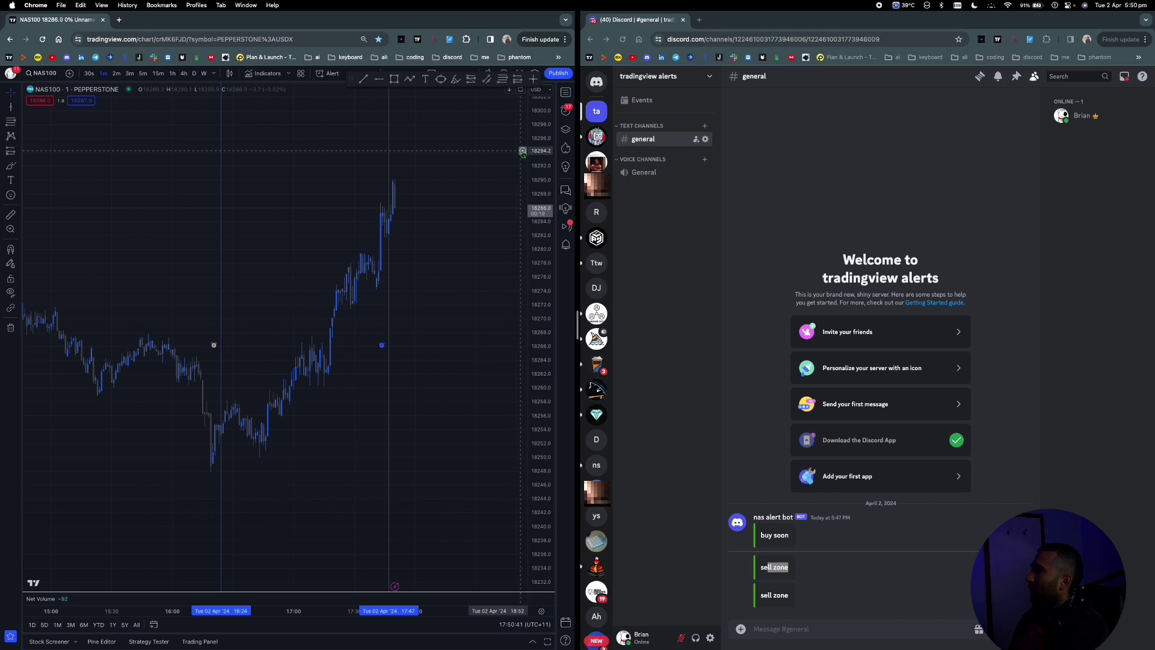
right_click(420, 152)
left_click(458, 209)
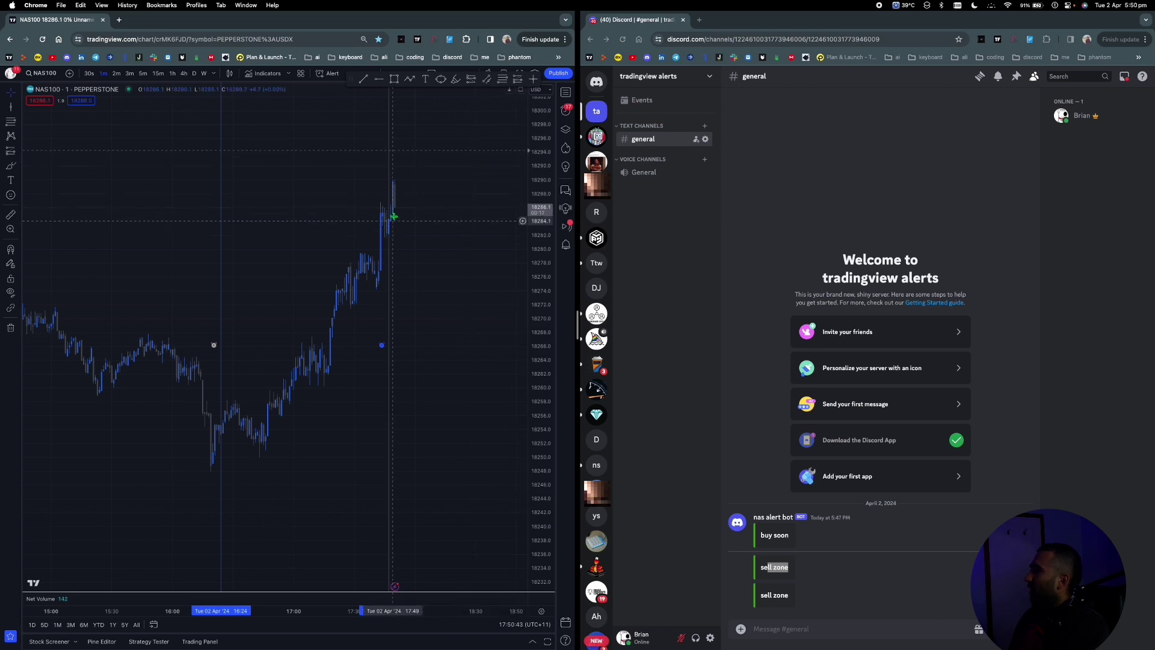
double_click(284, 151)
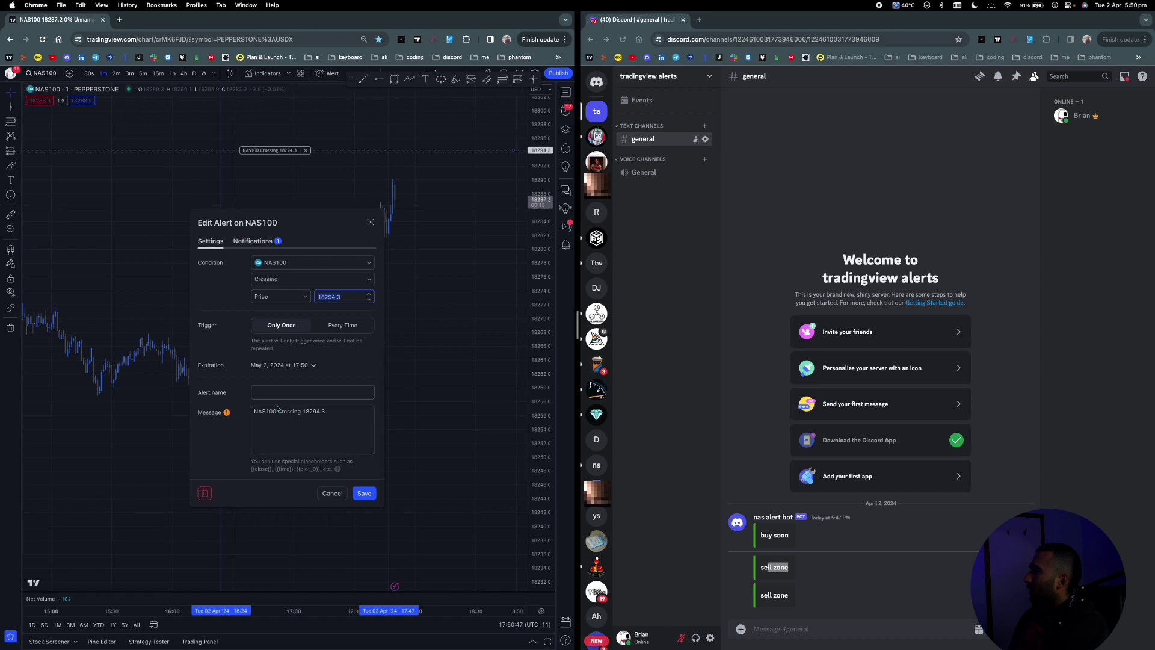
triple_click(280, 423)
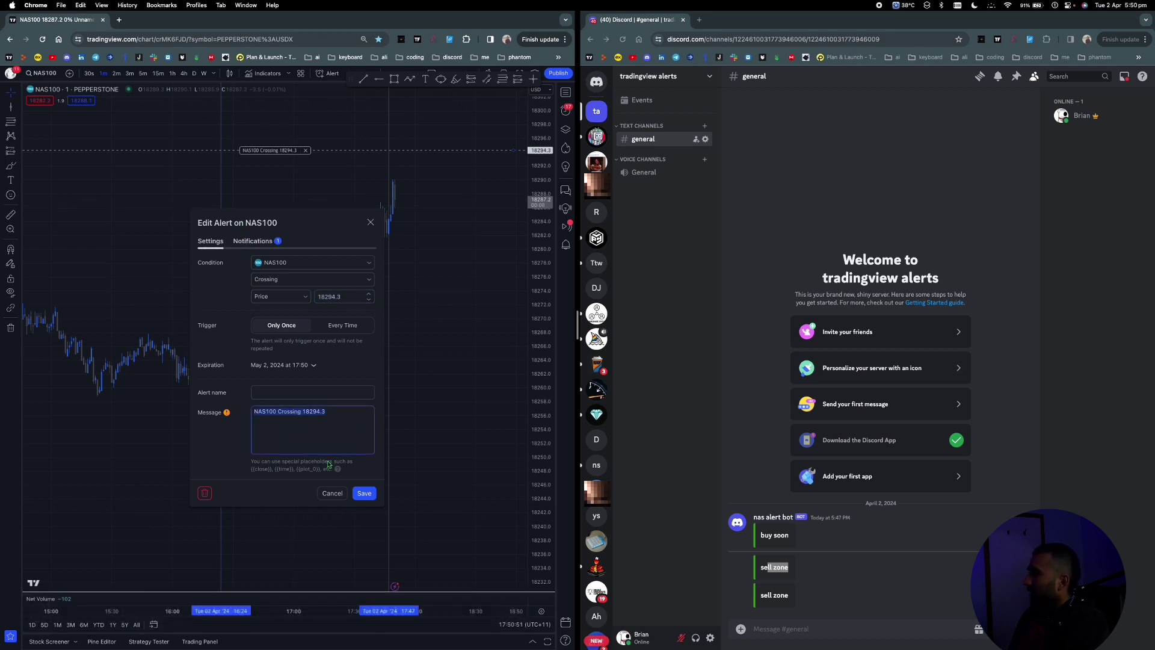
key("BackSpace")
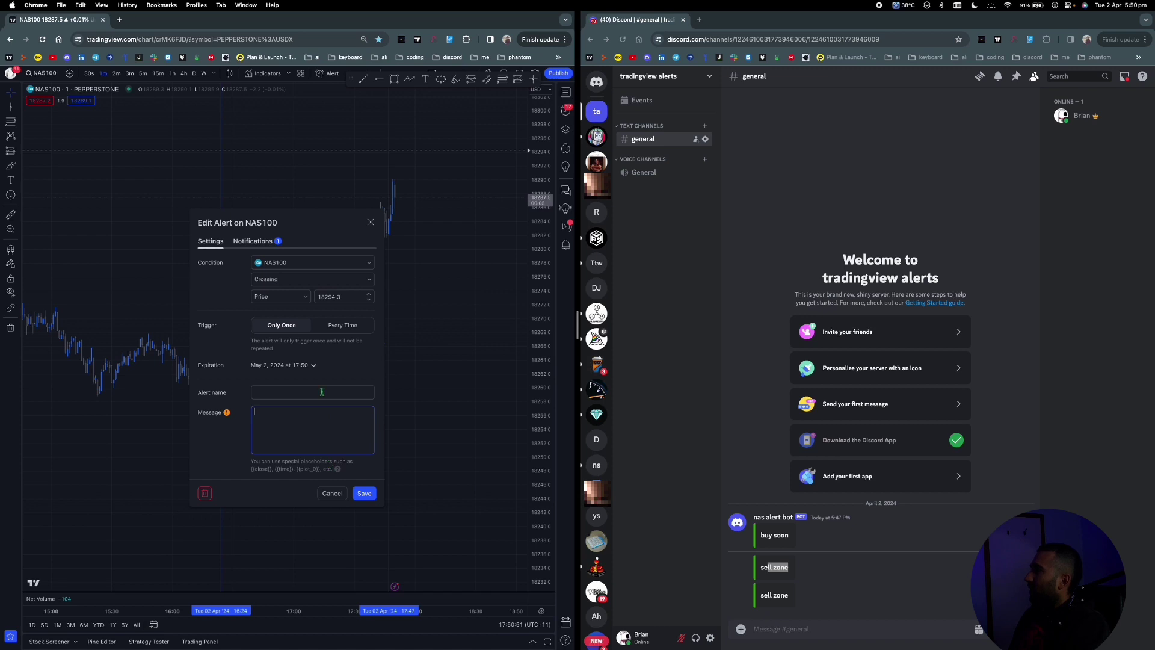
Paste a Discord embed JSON titled 'NAS100 Crossing 18294.3' as the message and save.
left_click(433, 40)
left_click(355, 161)
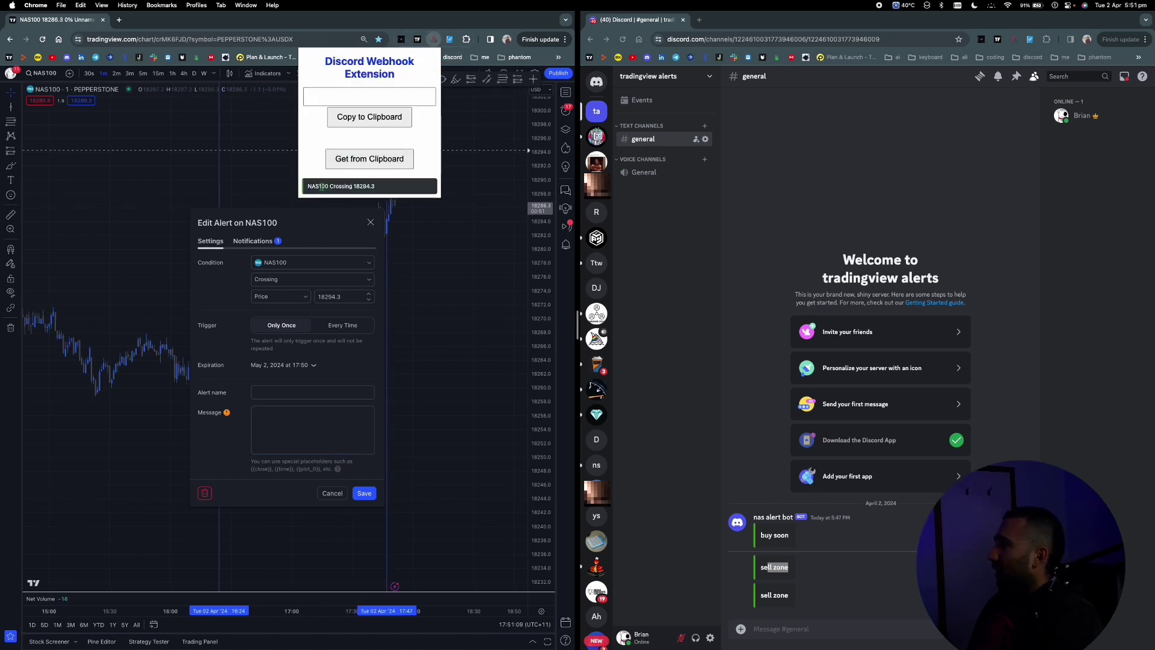
left_click(295, 430)
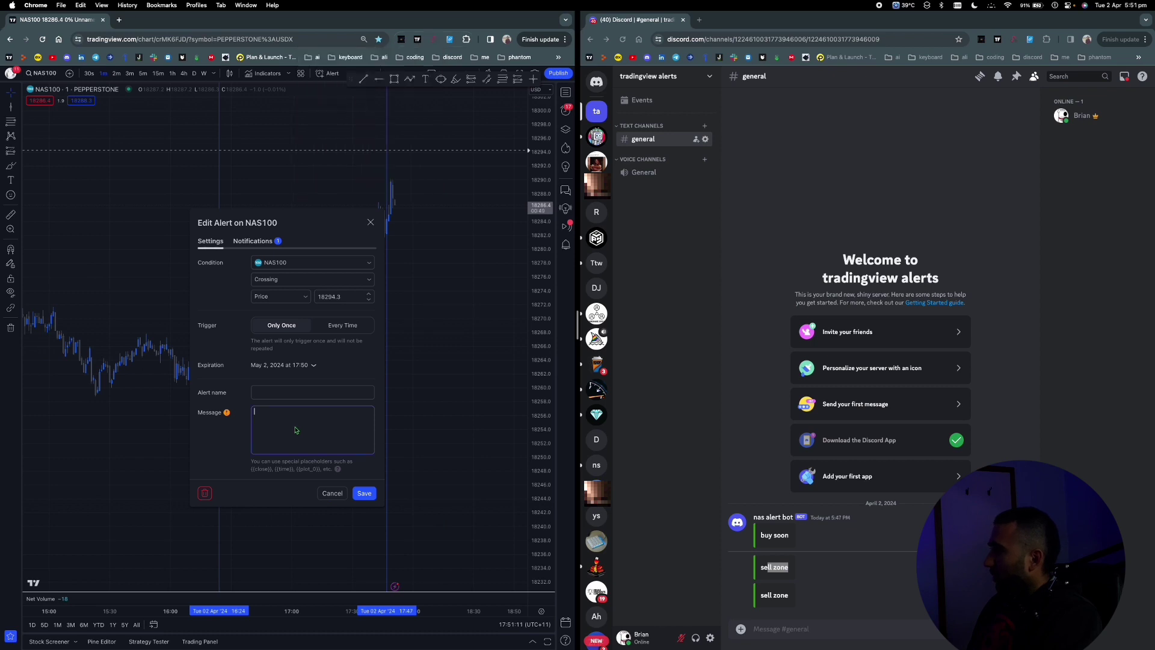
key("super+v")
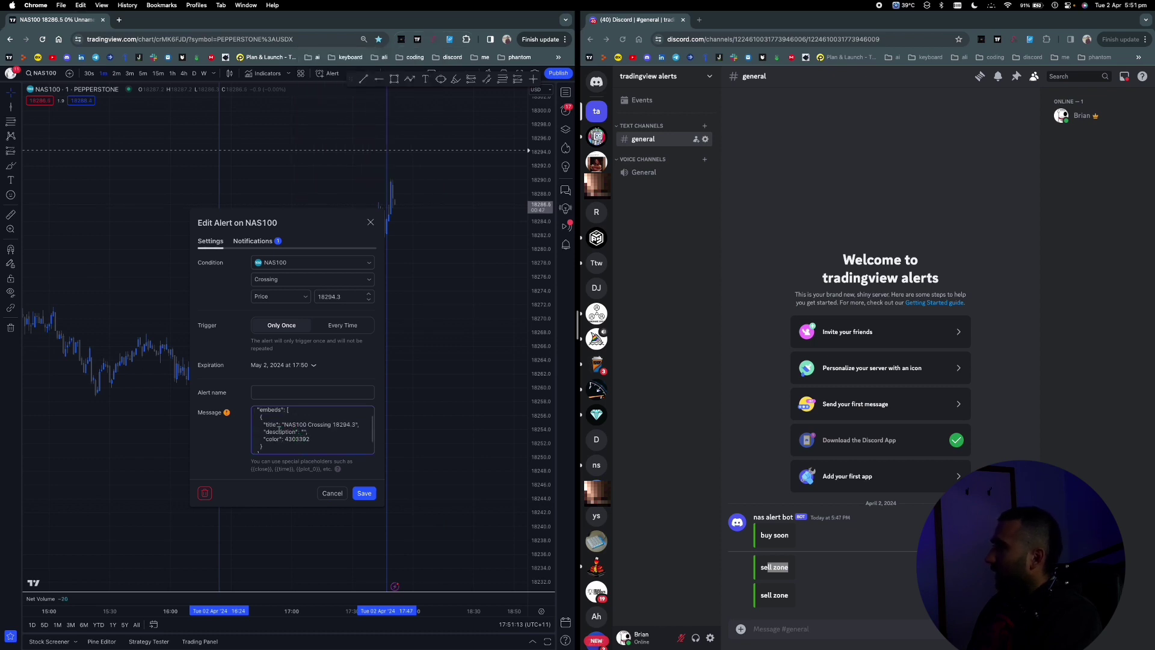
left_click_drag(280, 425, 360, 424)
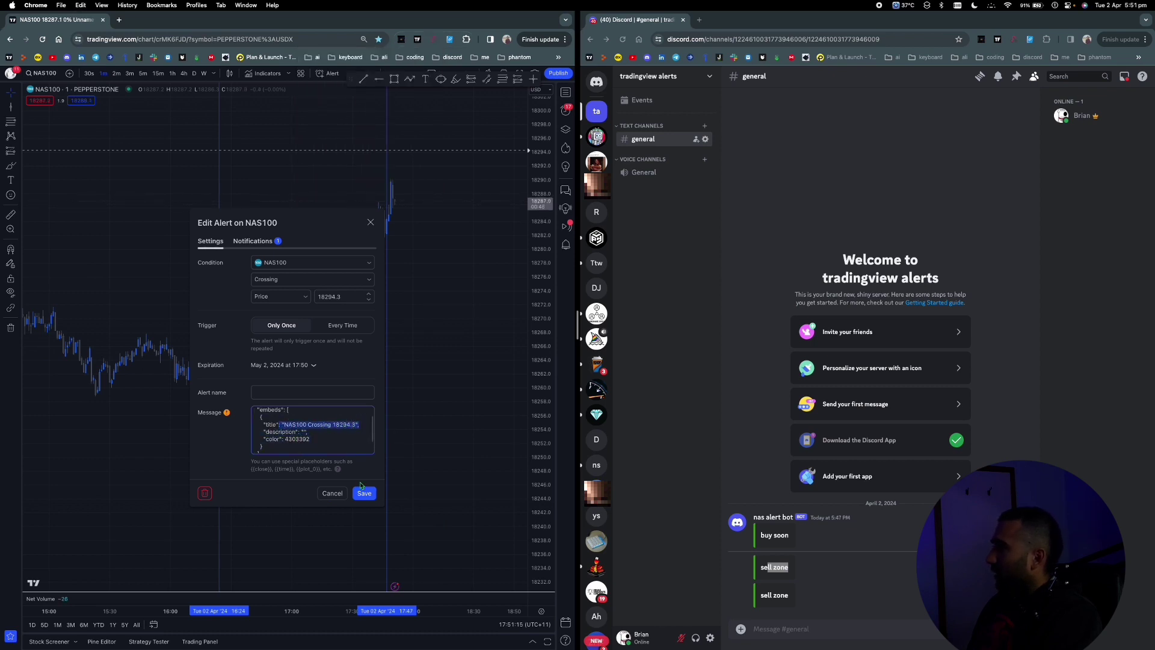
left_click(364, 493)
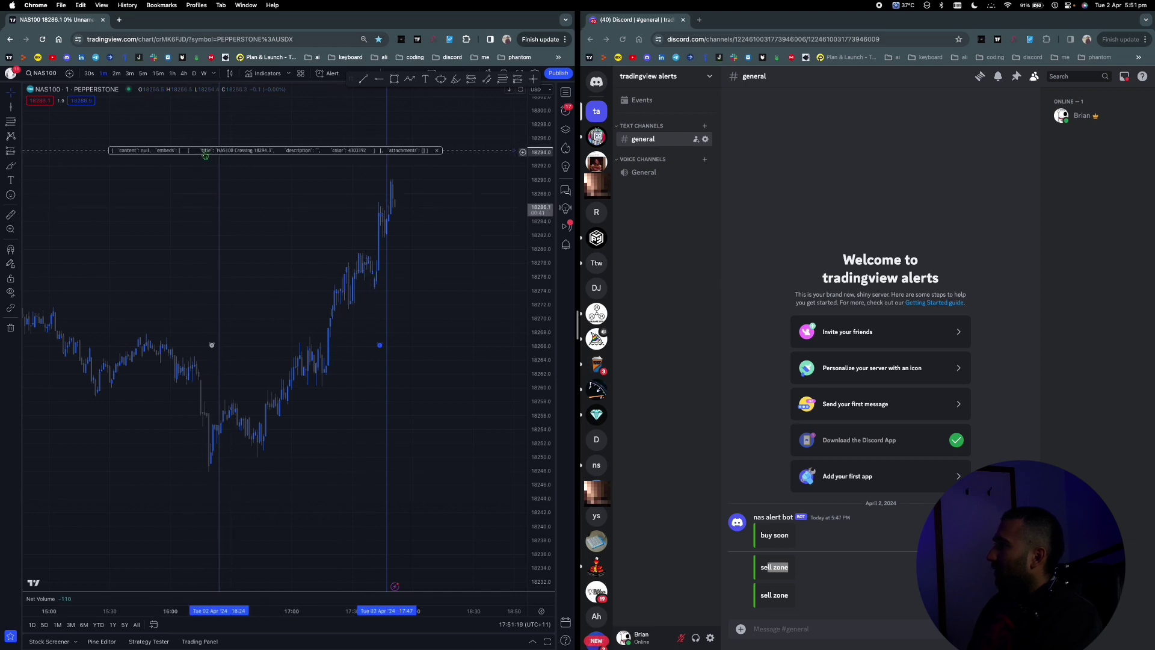
double_click(205, 154)
left_click(253, 240)
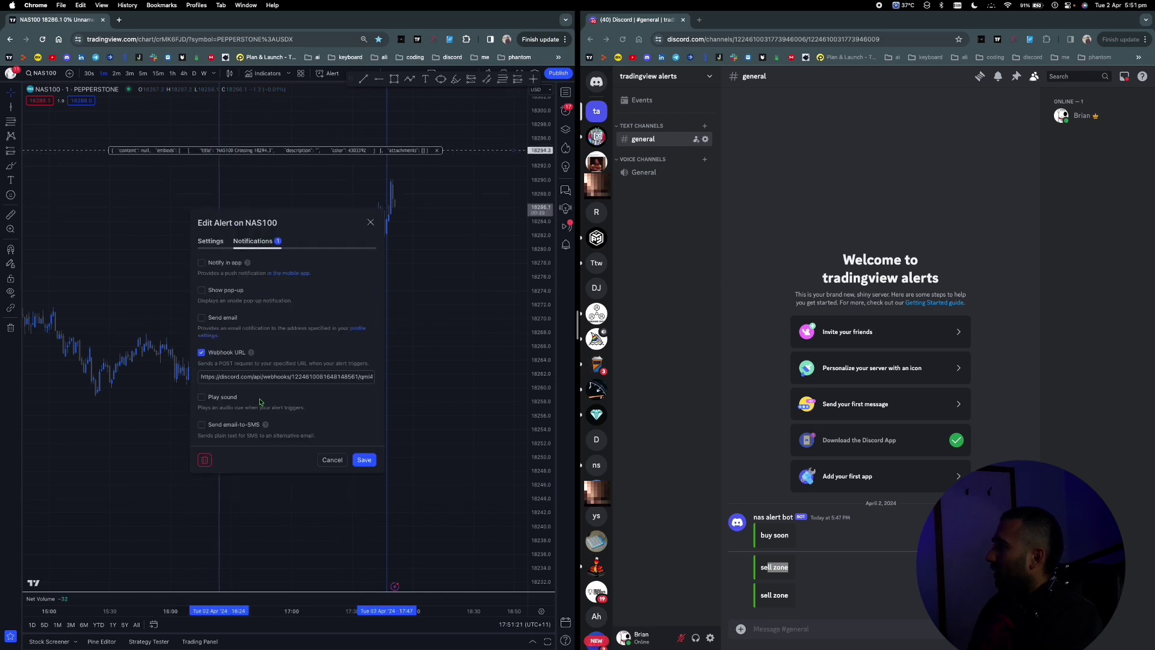
left_click_drag(234, 377, 335, 389)
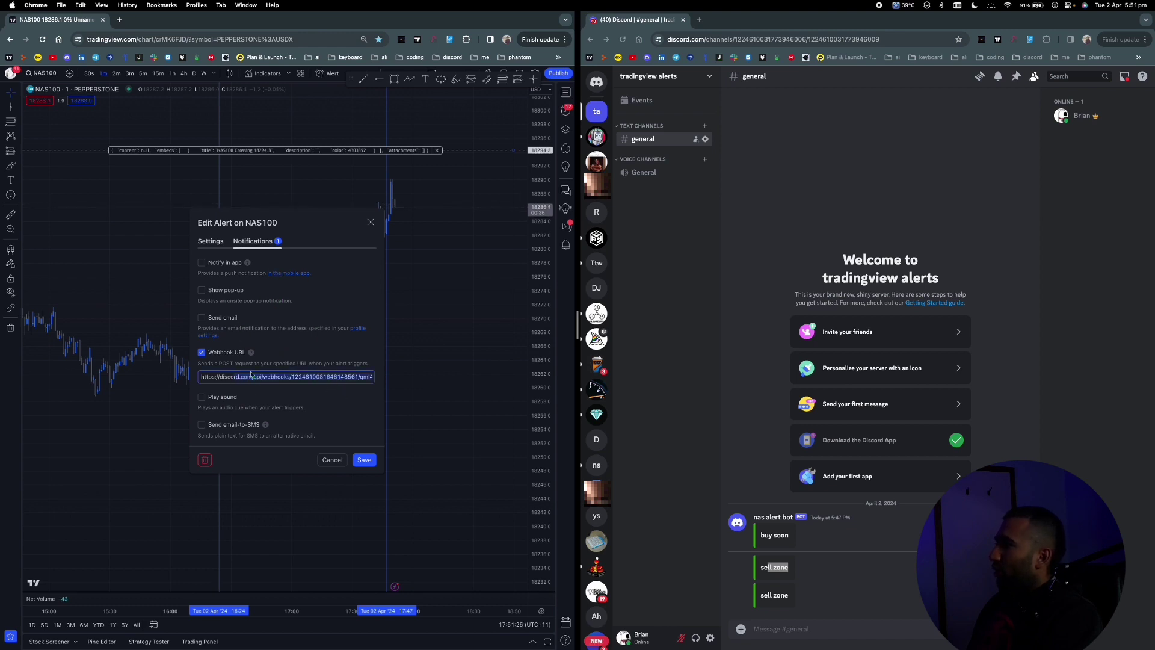
left_click(217, 376)
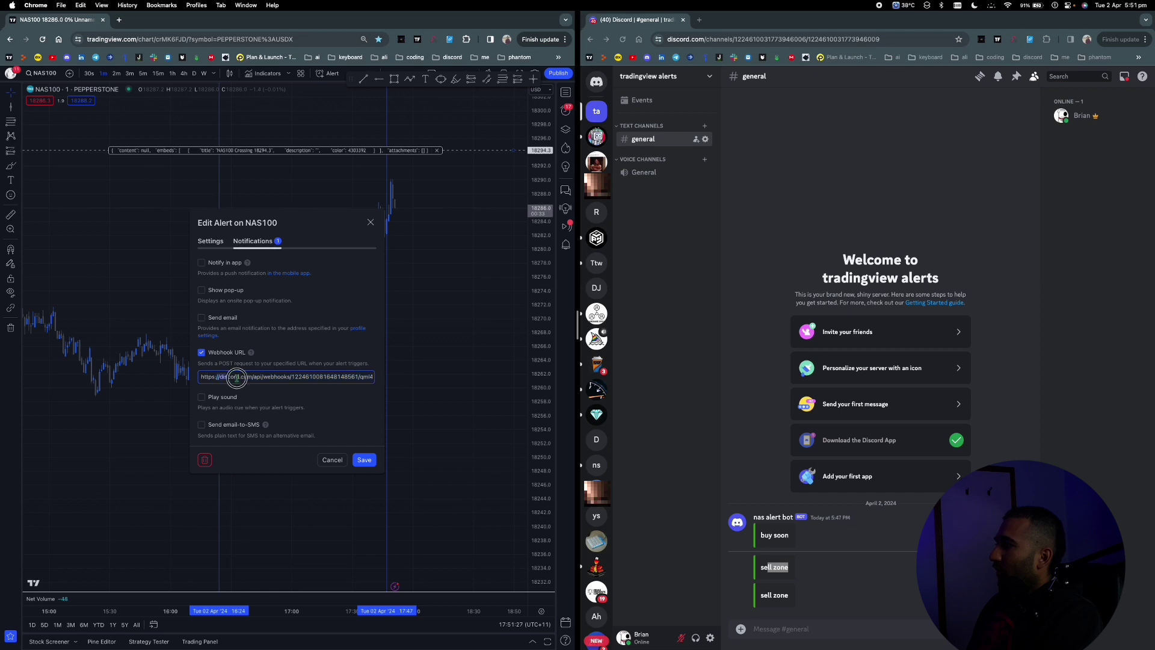
key("super+a")
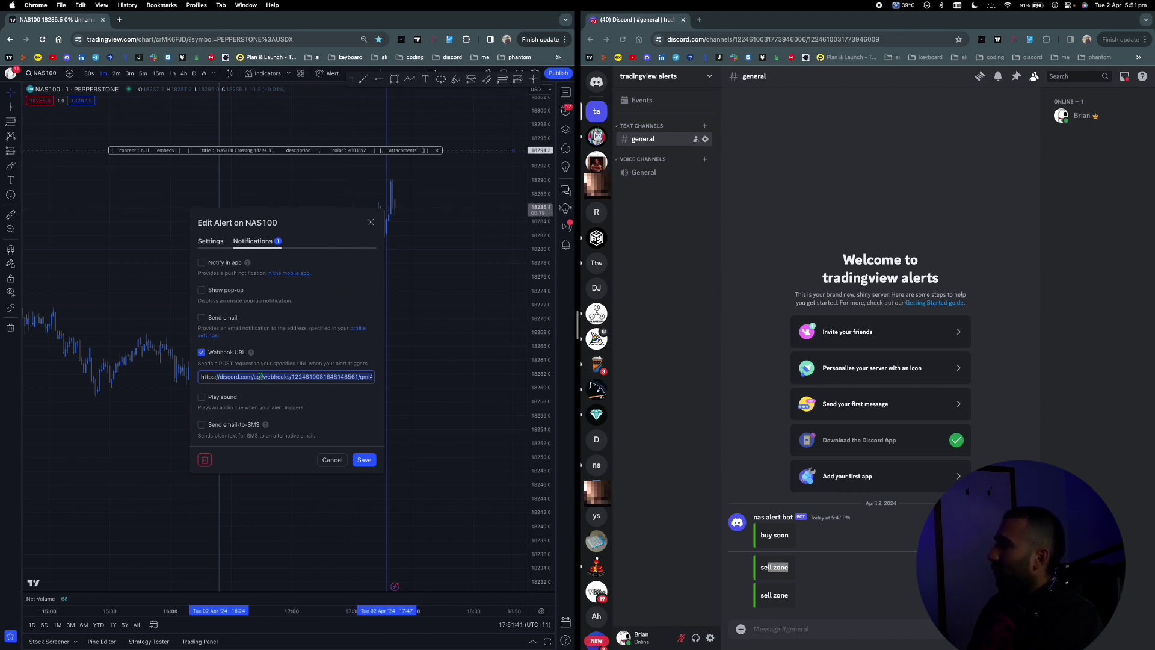
left_click(449, 40)
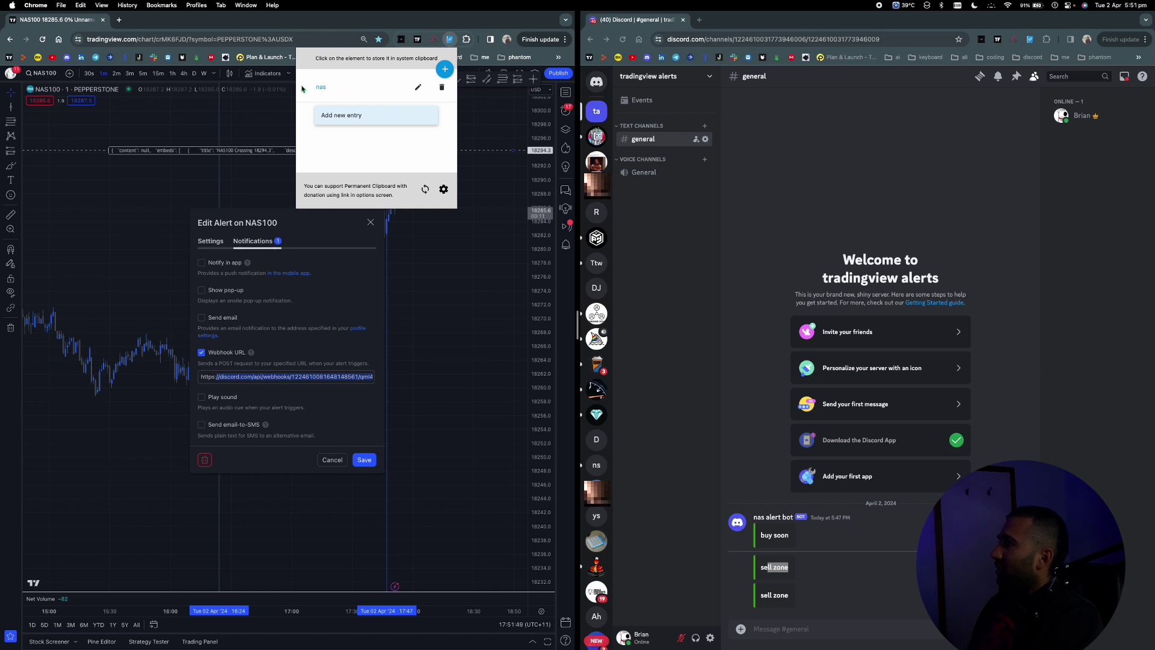
left_click(343, 116)
left_click(424, 263)
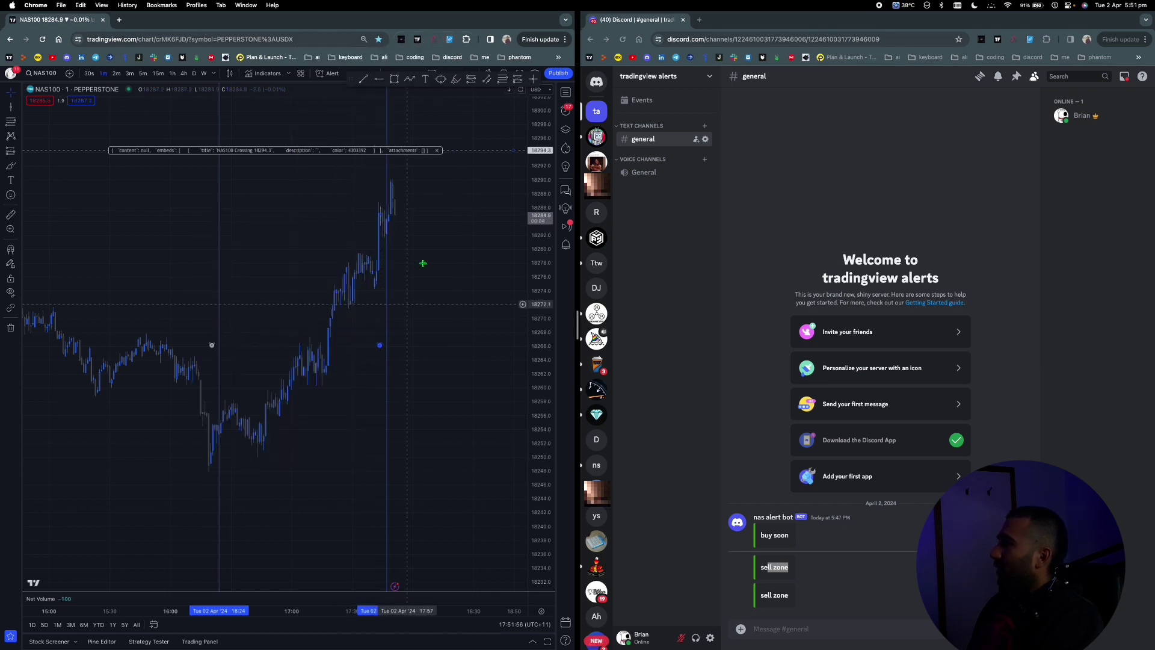